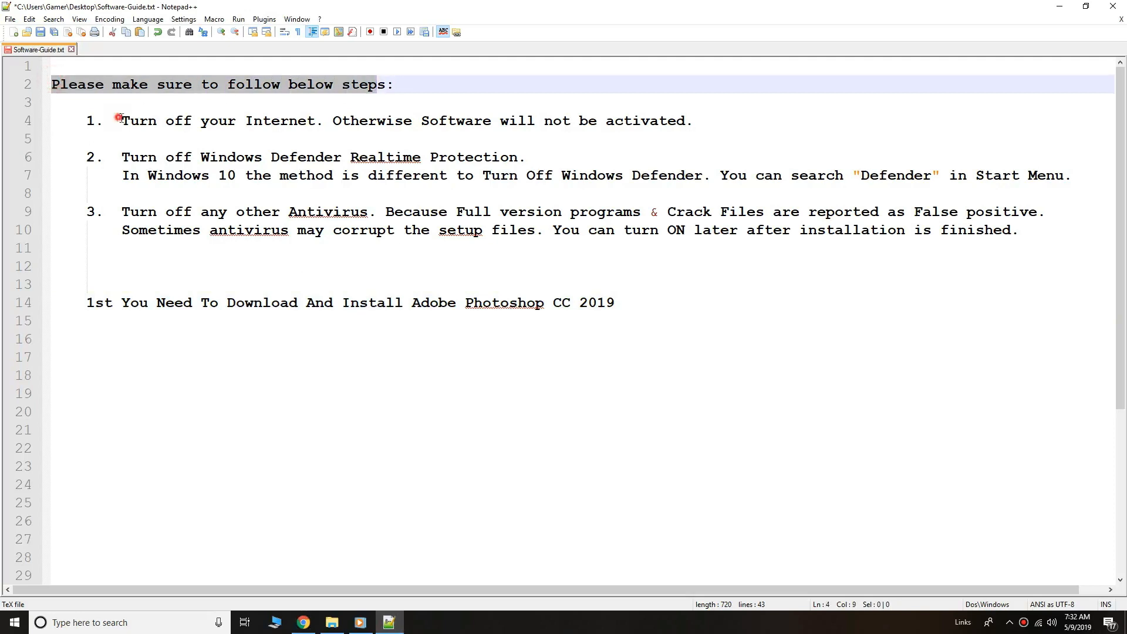
Step: Following the first instruction in the guide, disconnect the computer from its Wi-Fi network
drag(119, 118, 679, 117)
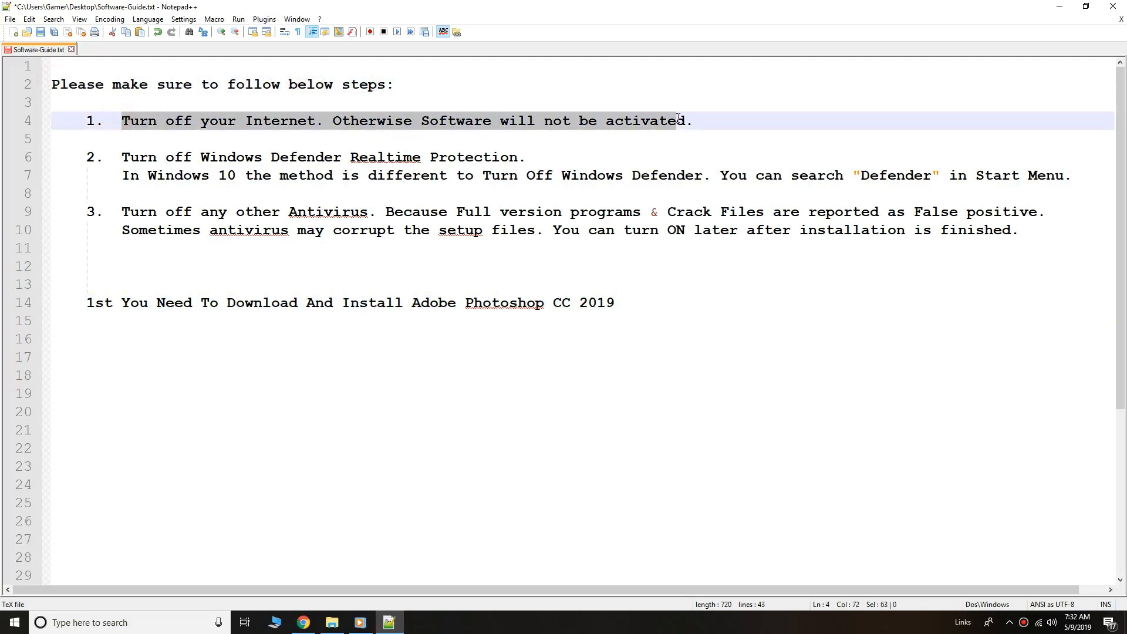
click(1040, 624)
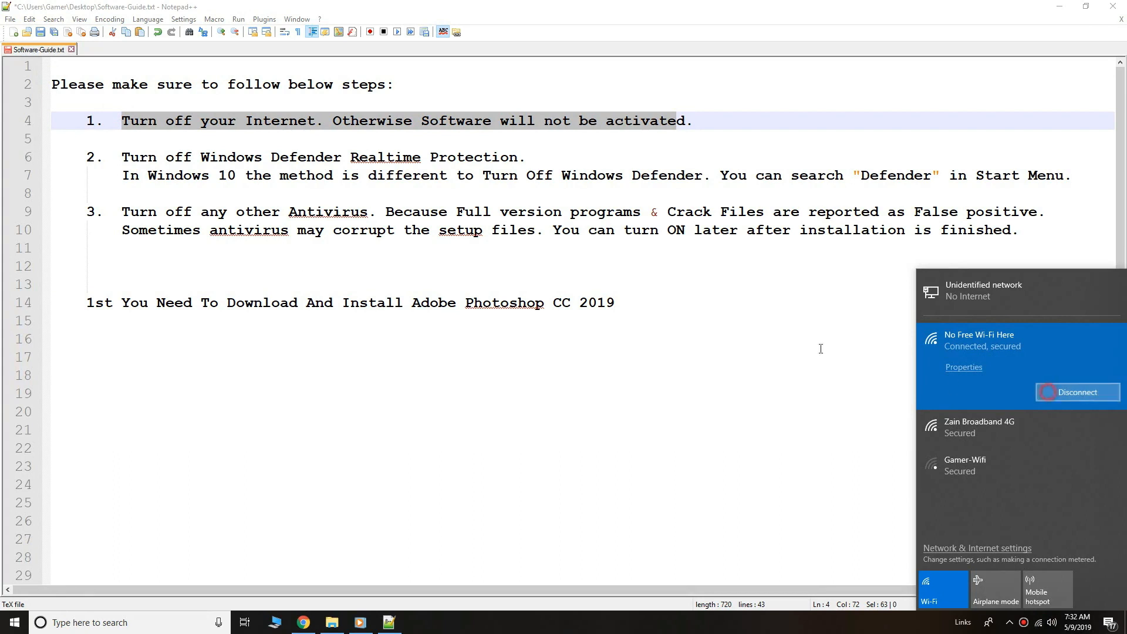
Step: Search Windows for "de", open Windows Security to check the virus and threat protection status, and close it
drag(119, 159, 1016, 225)
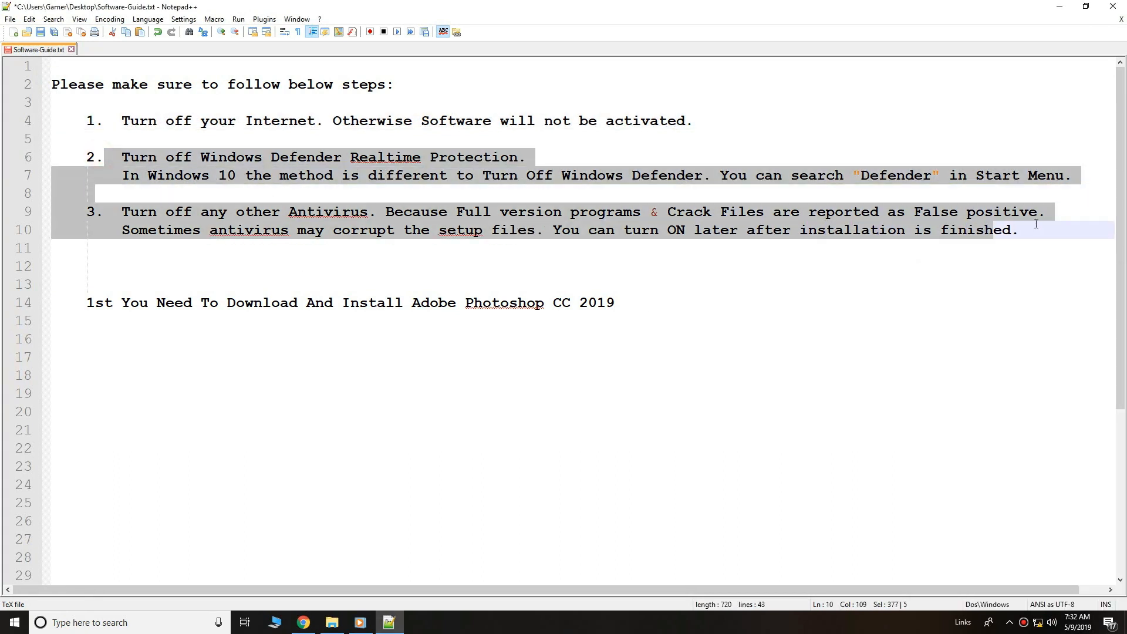
click(164, 623)
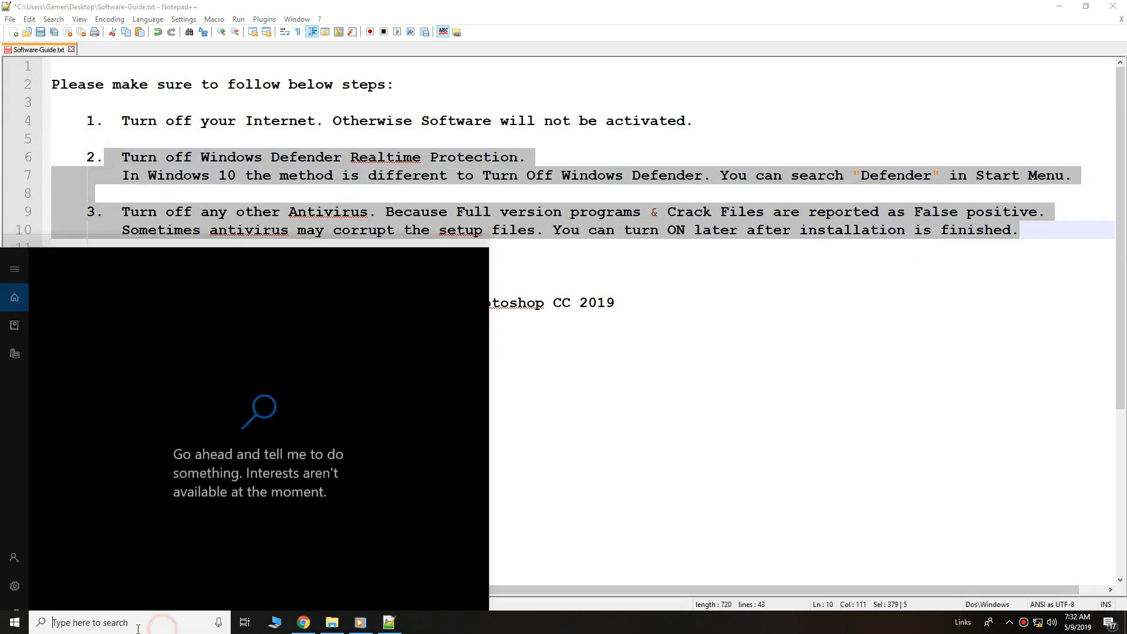
text(de)
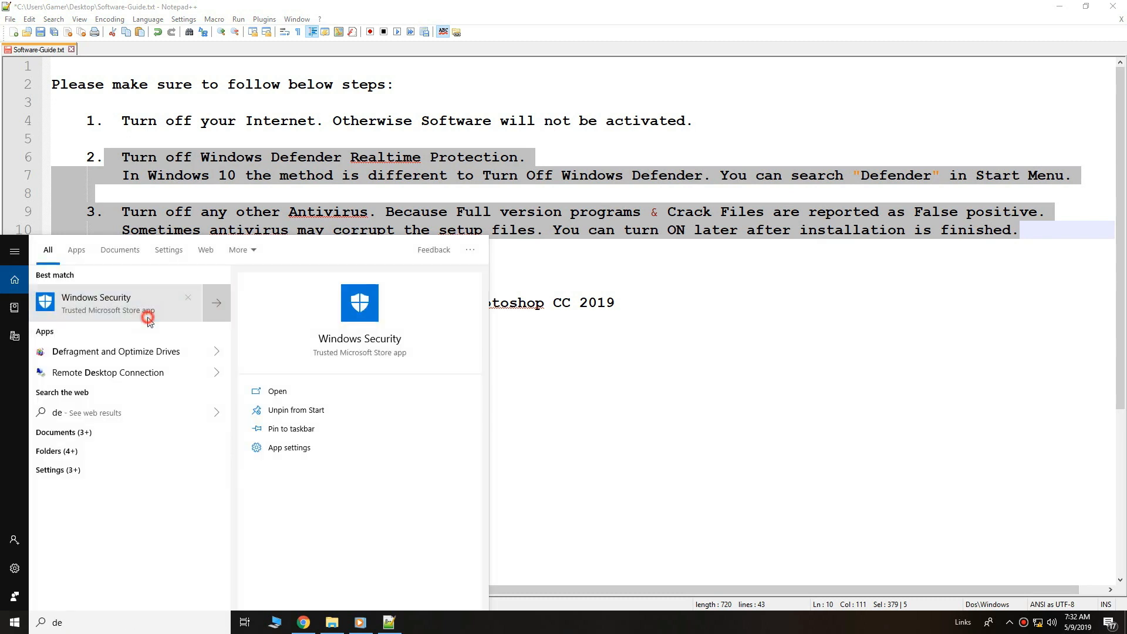
click(148, 318)
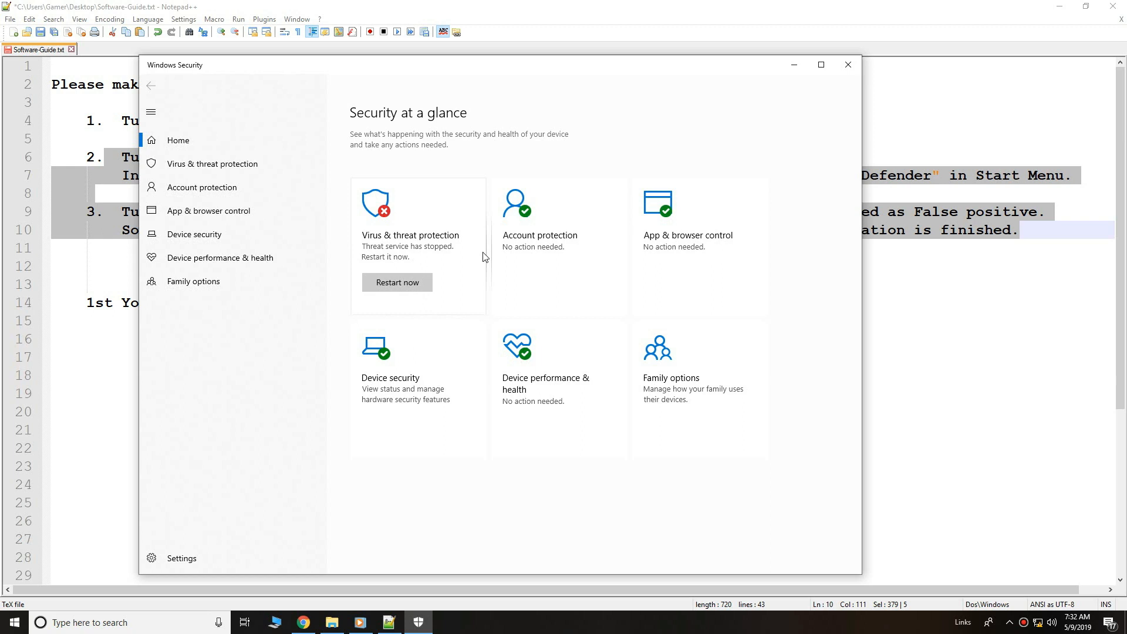
click(846, 61)
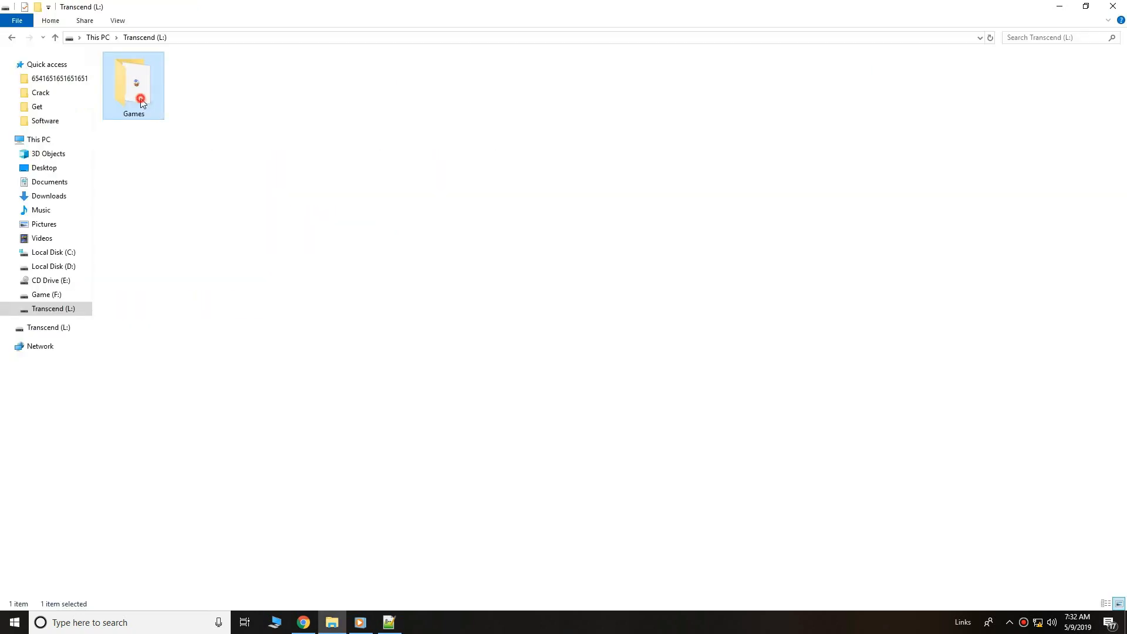
Step: Extract the Topaz_Plug-ins_Bundle_for_Photoshop_December_2018 archive on Transcend (L:) into its own folder and run azcollection_setup as administrator
double_click(140, 98)
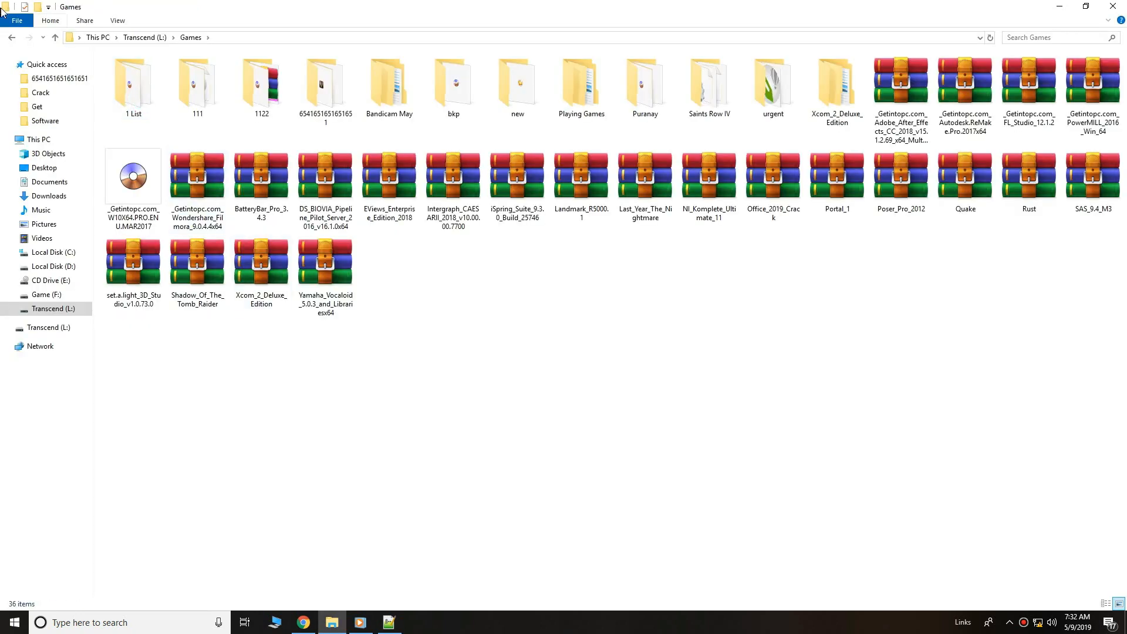
click(11, 36)
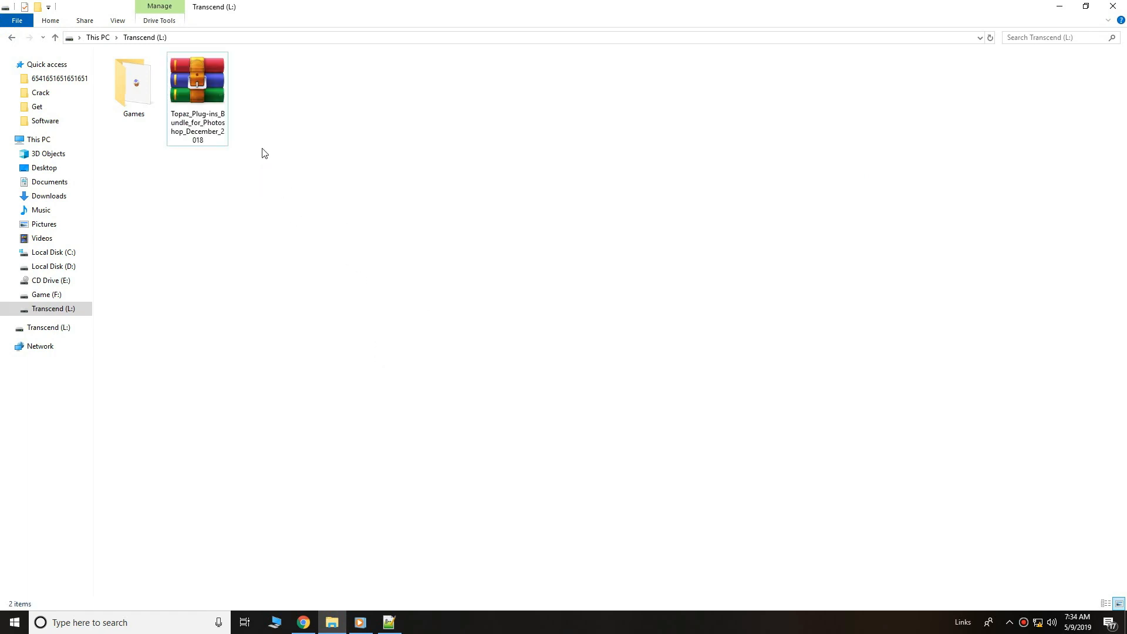
right_click(207, 107)
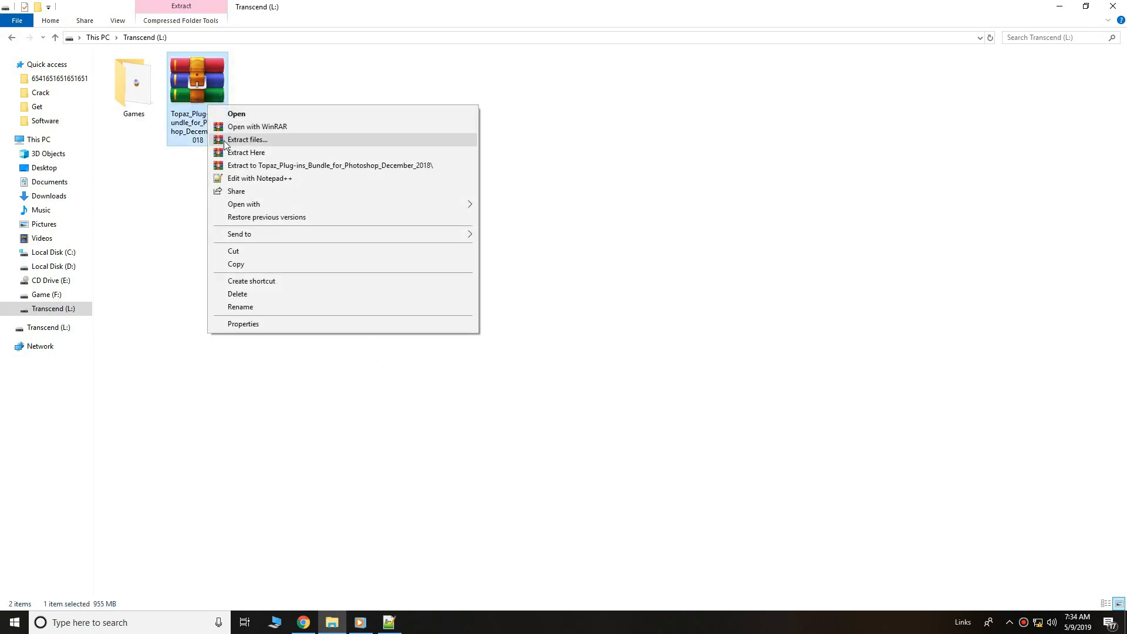
click(240, 166)
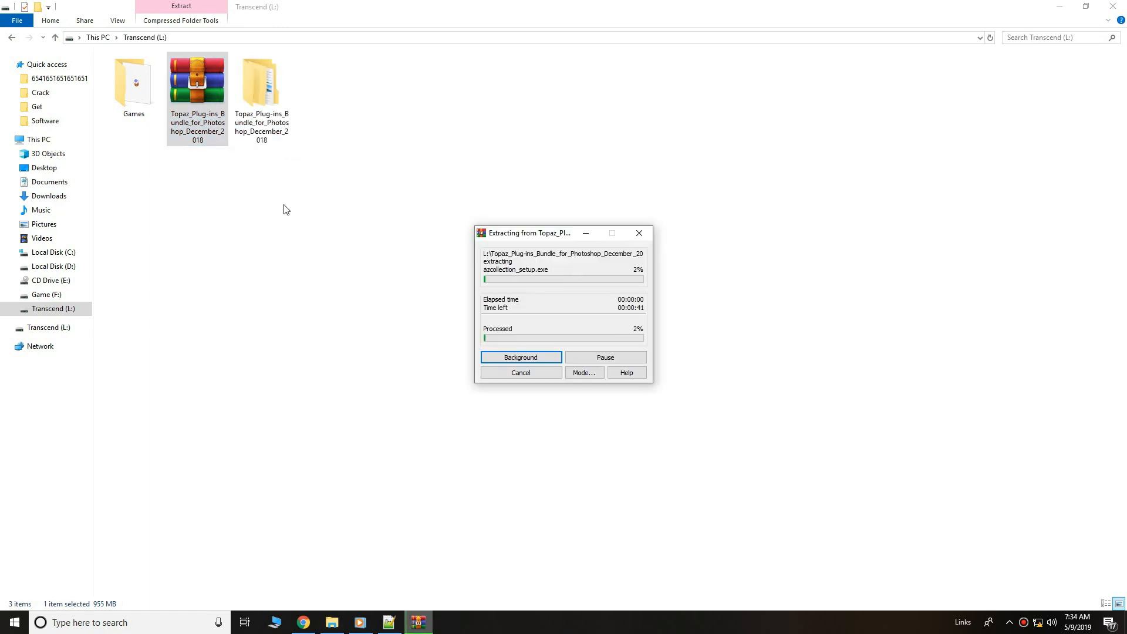
click(538, 303)
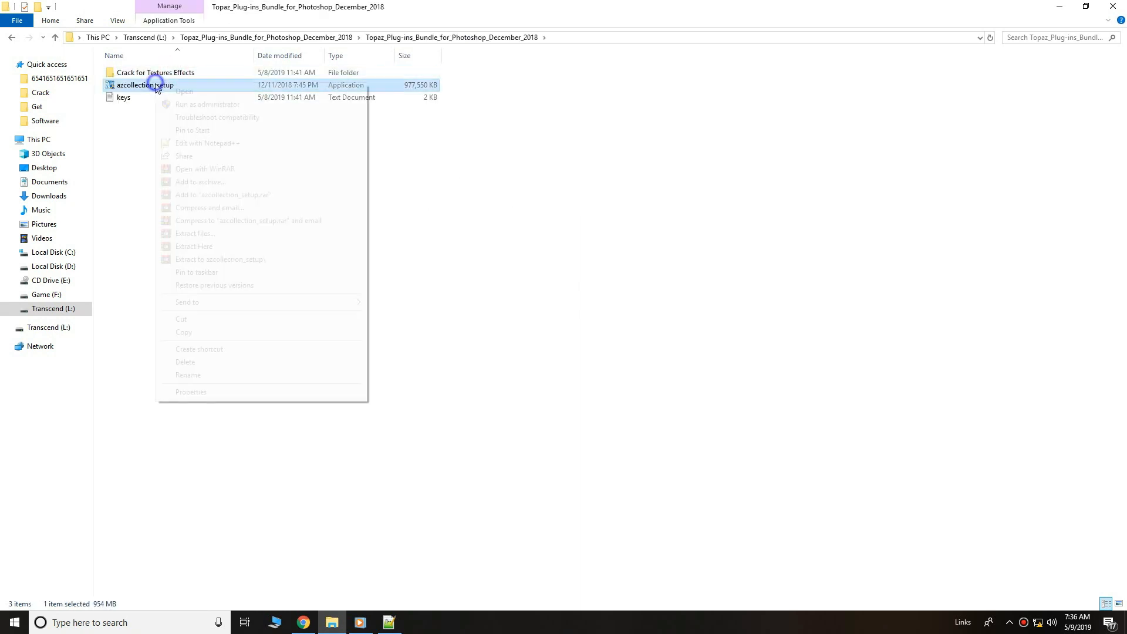
click(180, 106)
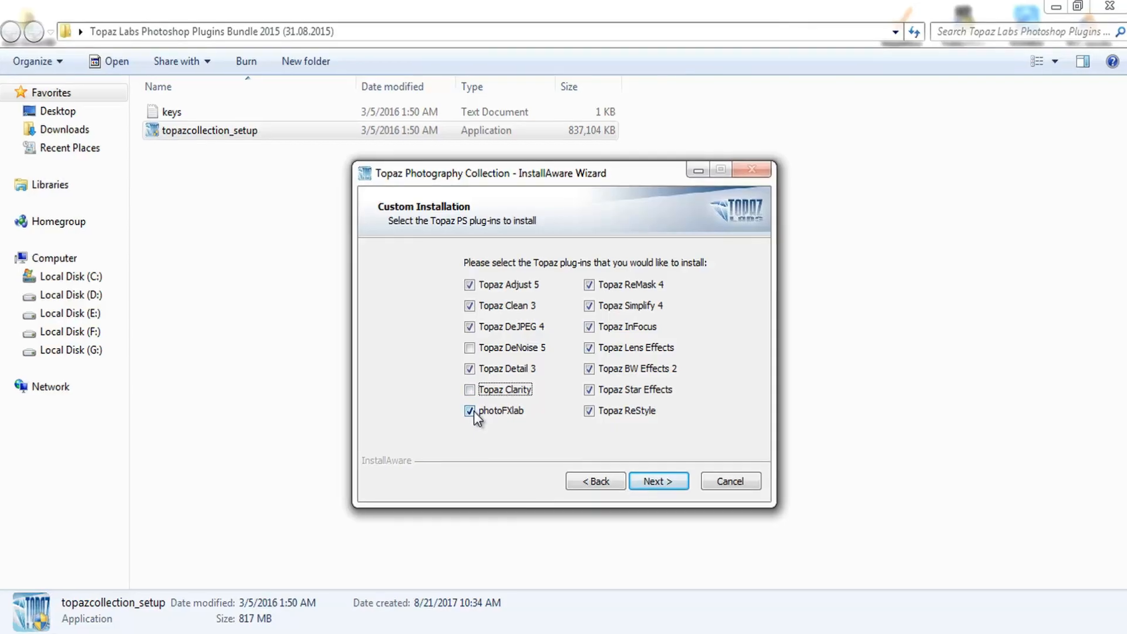
Step: Exclude photoFXlab, Topaz ReStyle, Star Effects, BW Effects 2, Lens Effects, InFocus and Simplify 4 from the plug-ins to install
click(474, 411)
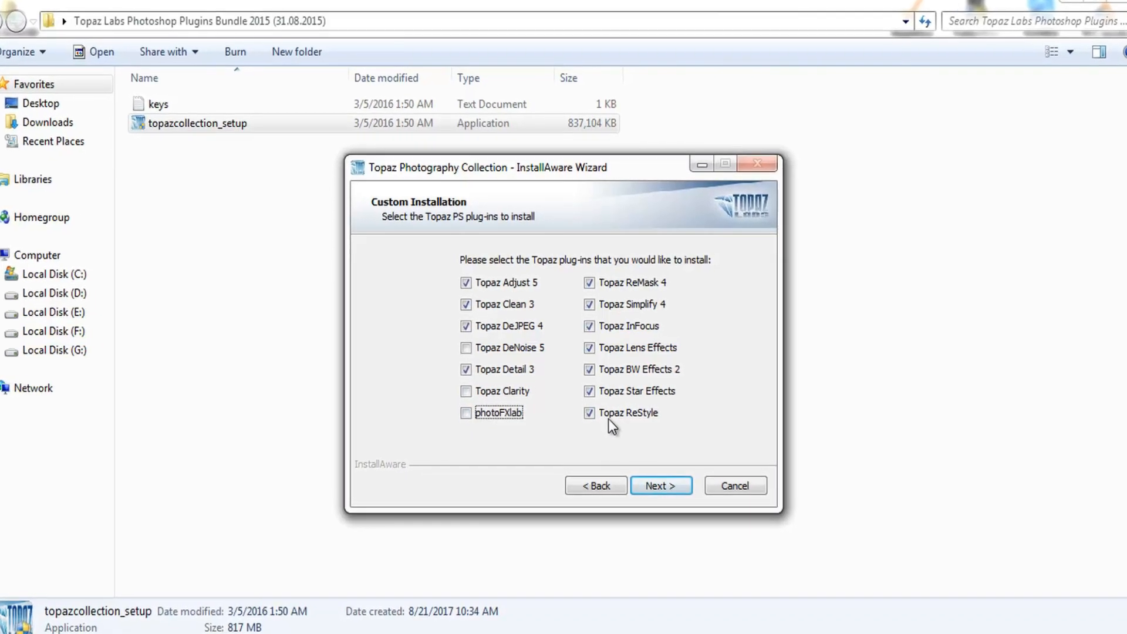
click(590, 412)
click(590, 392)
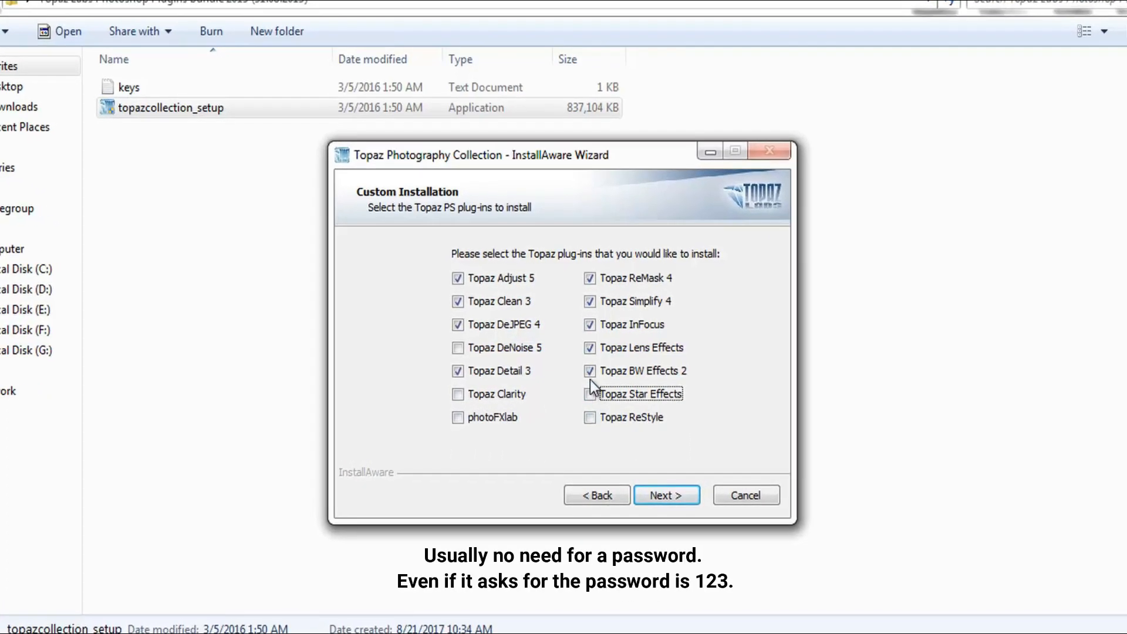
click(590, 375)
click(591, 349)
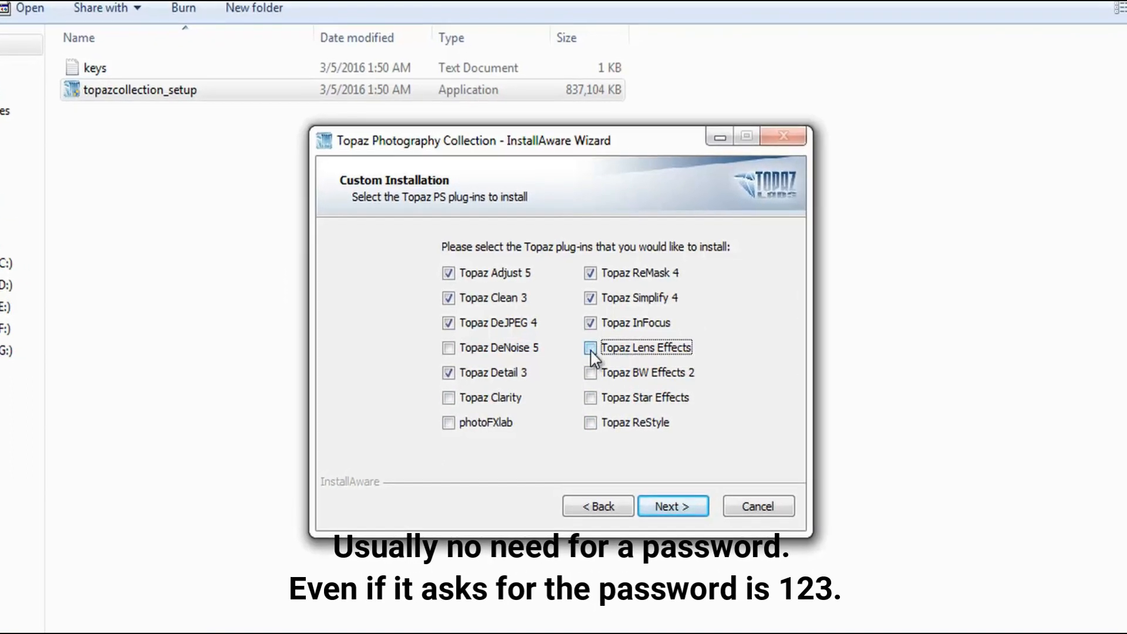
click(590, 323)
click(590, 295)
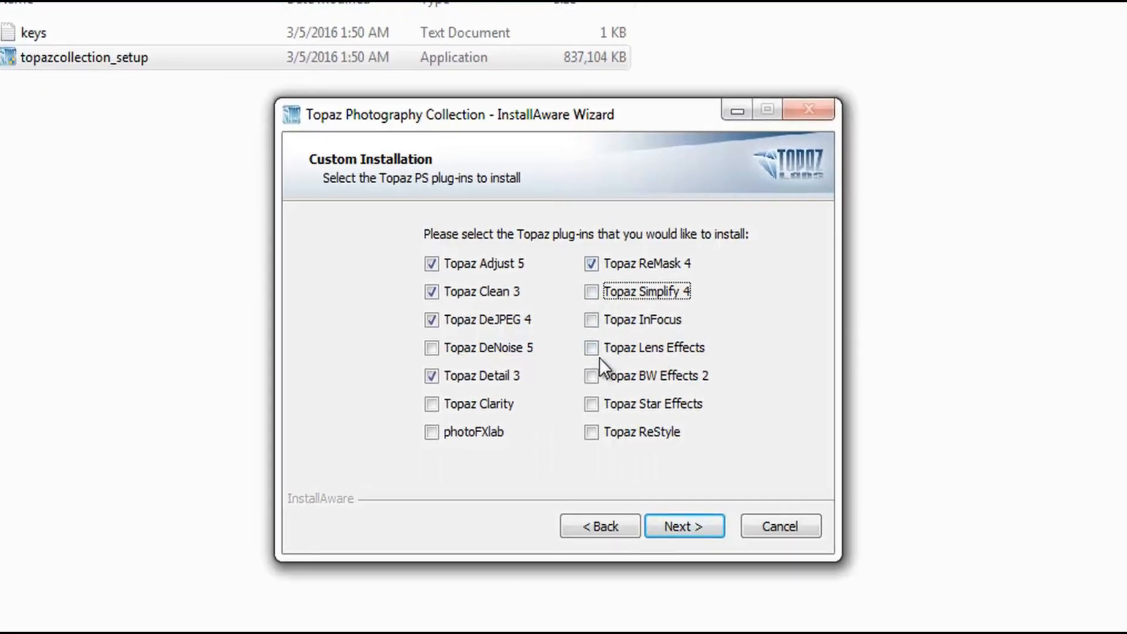
Step: Include Topaz BW Effects 2, DeNoise 5 and Clarity, exclude ReMask 4 and DeJPEG 4, and continue to the destination folder page
click(591, 374)
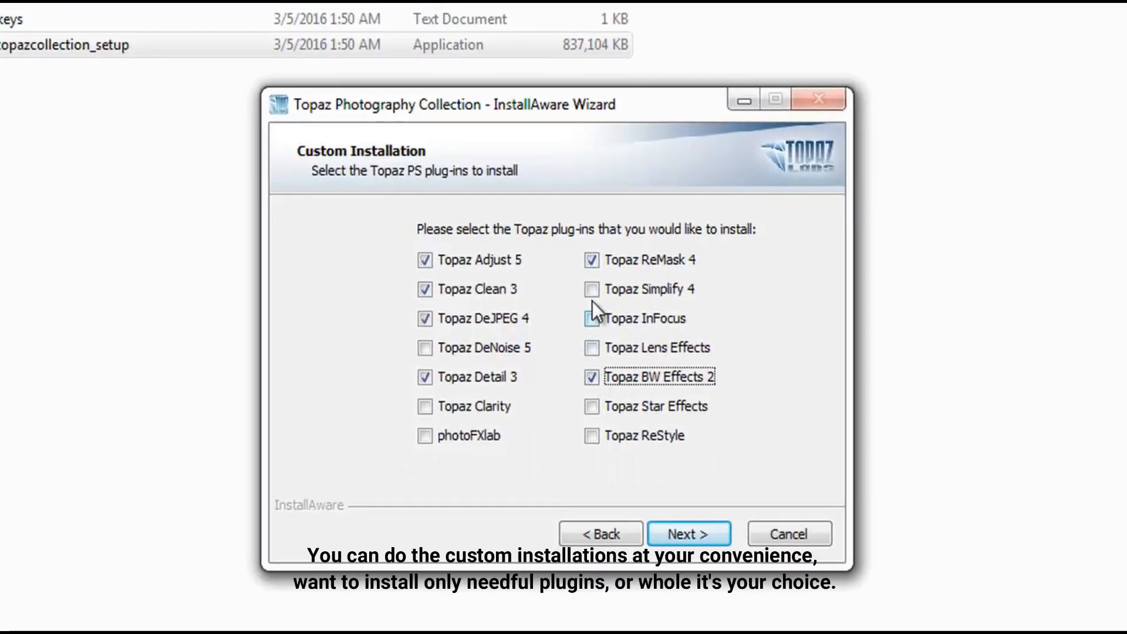
click(590, 256)
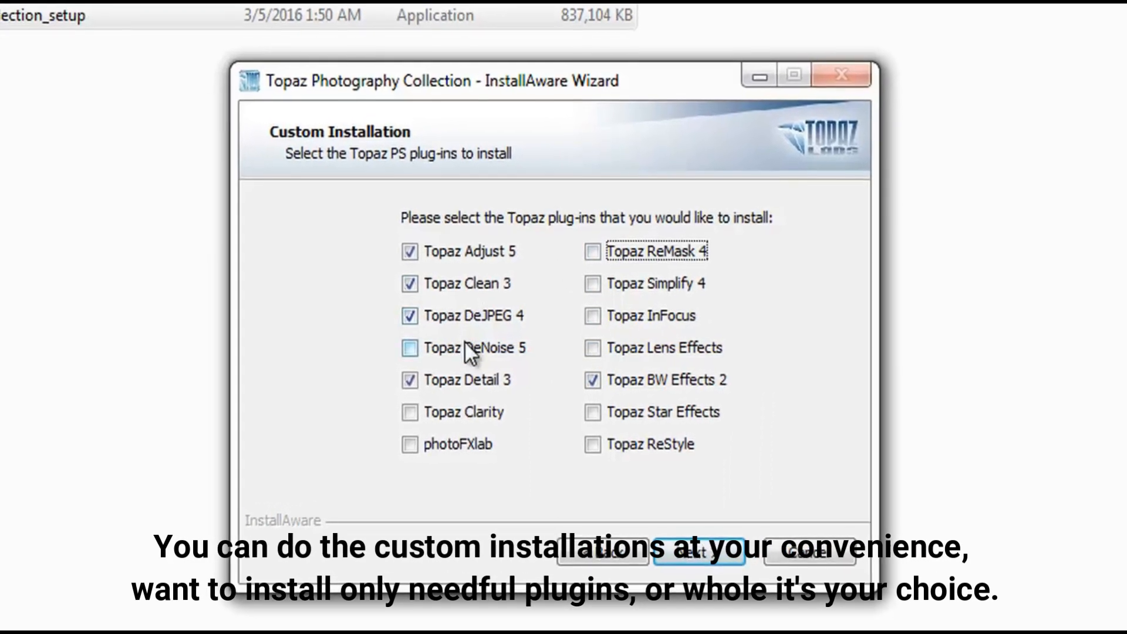
click(403, 315)
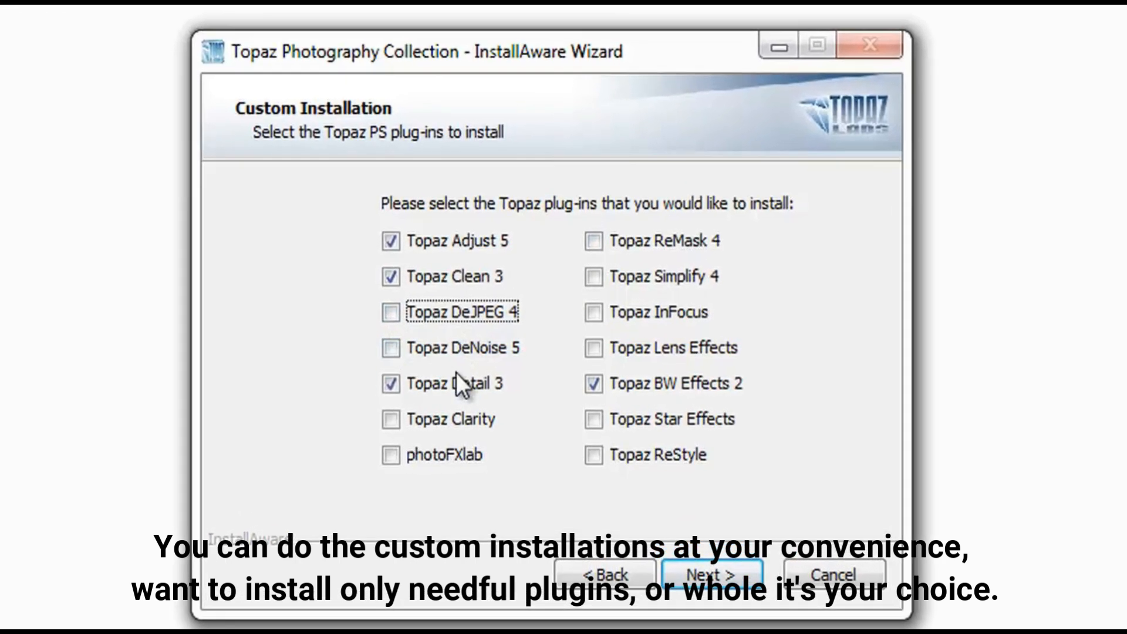
click(380, 350)
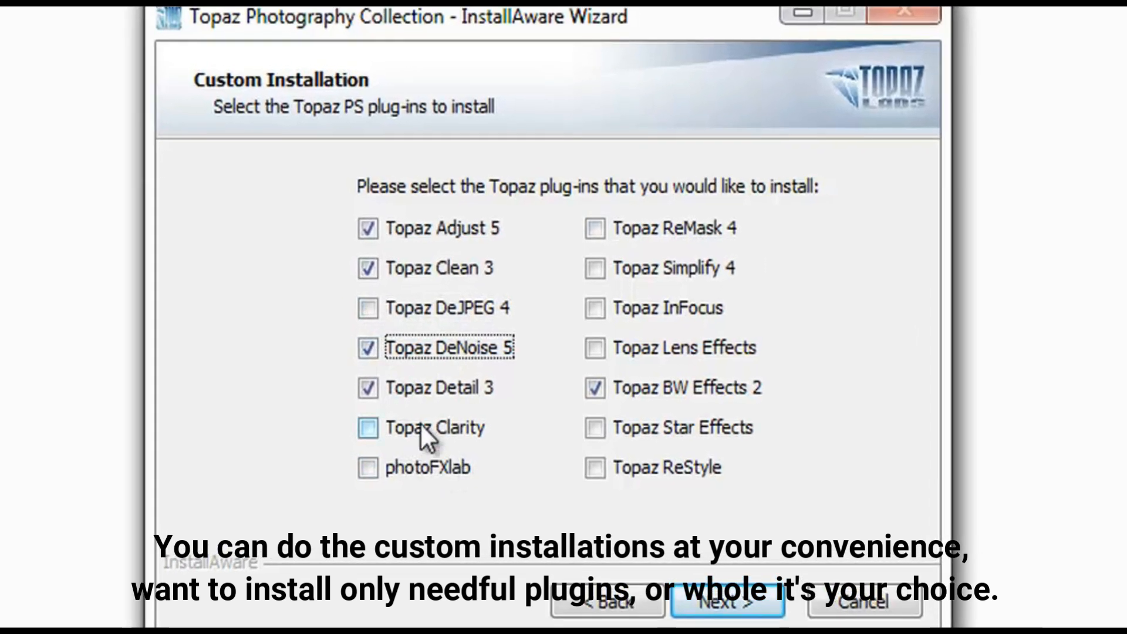
click(358, 434)
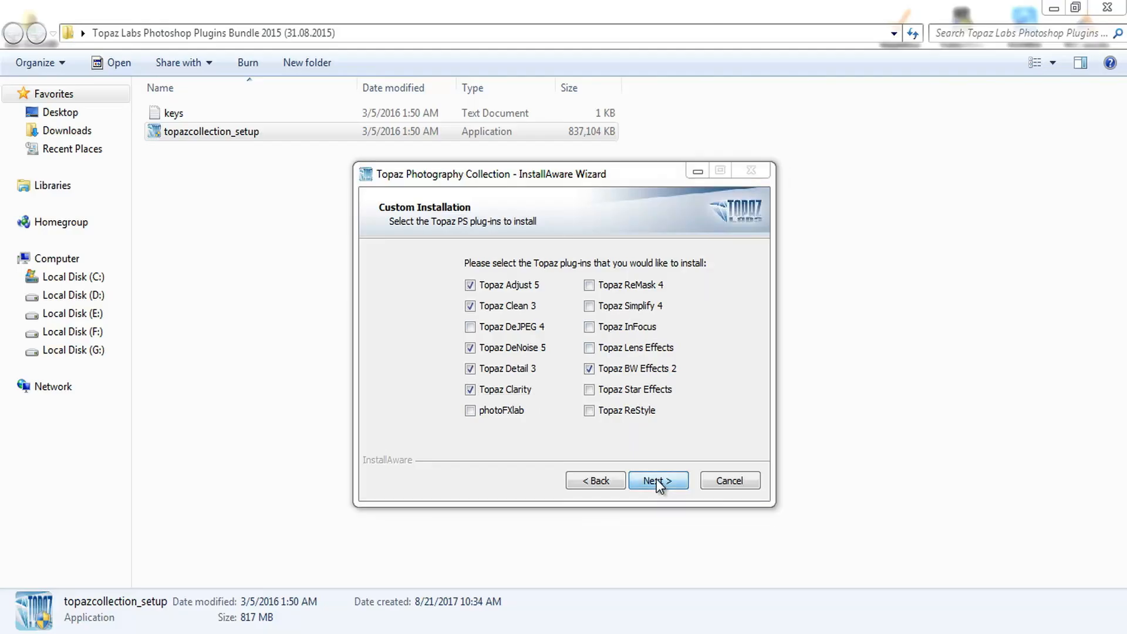
click(658, 481)
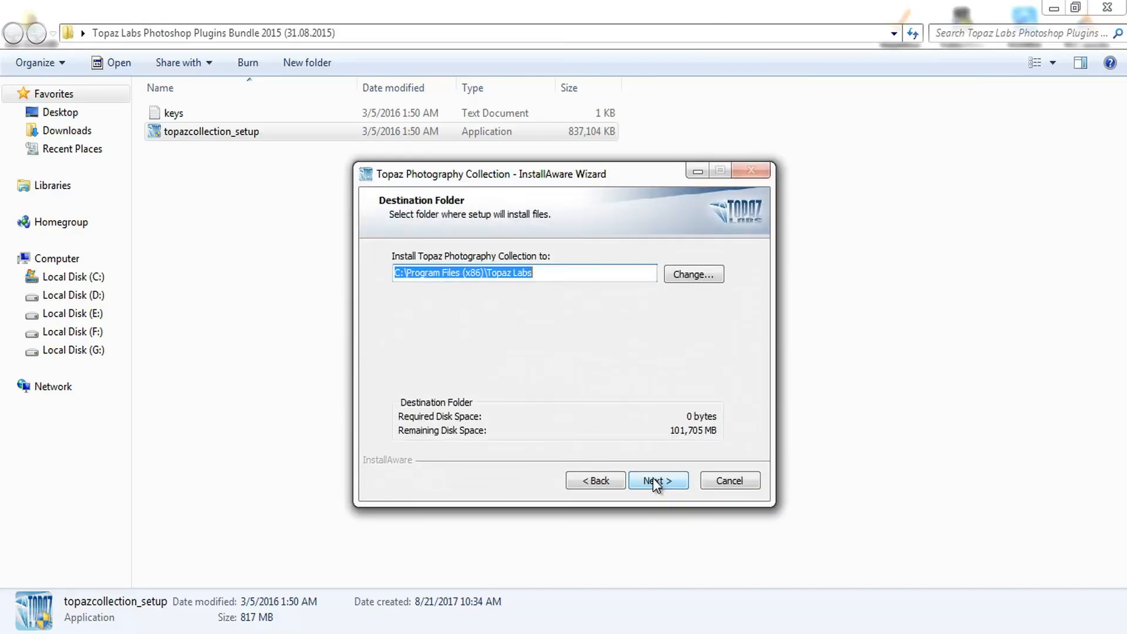
Step: Browse for a different destination folder and expand Program Files\Adobe on Local Disk (C:)
click(691, 279)
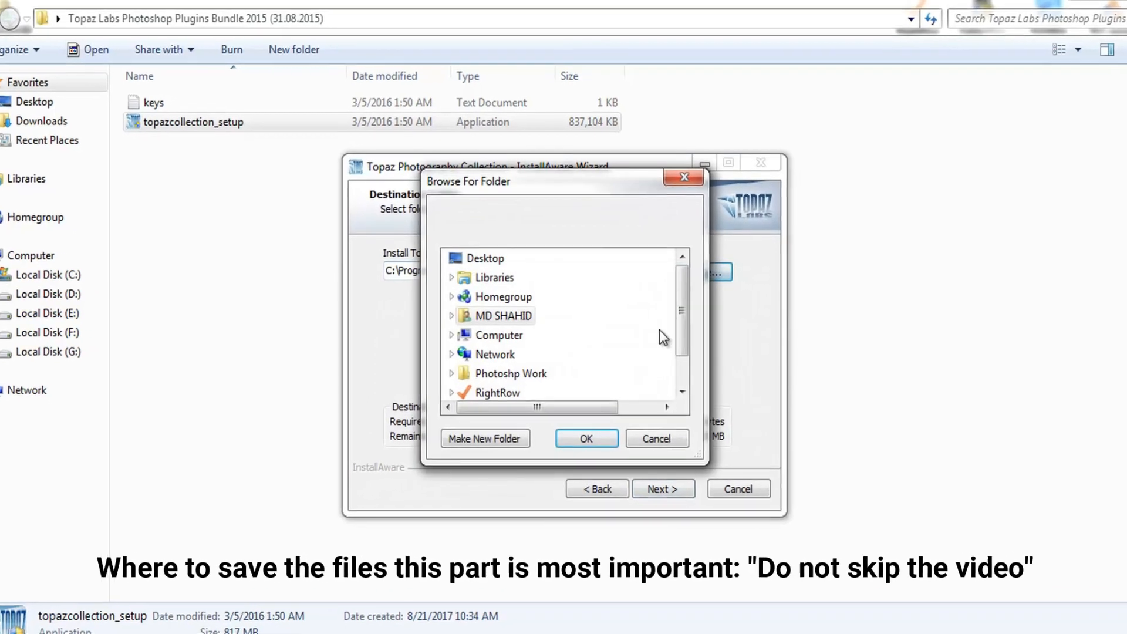
drag(678, 300, 680, 343)
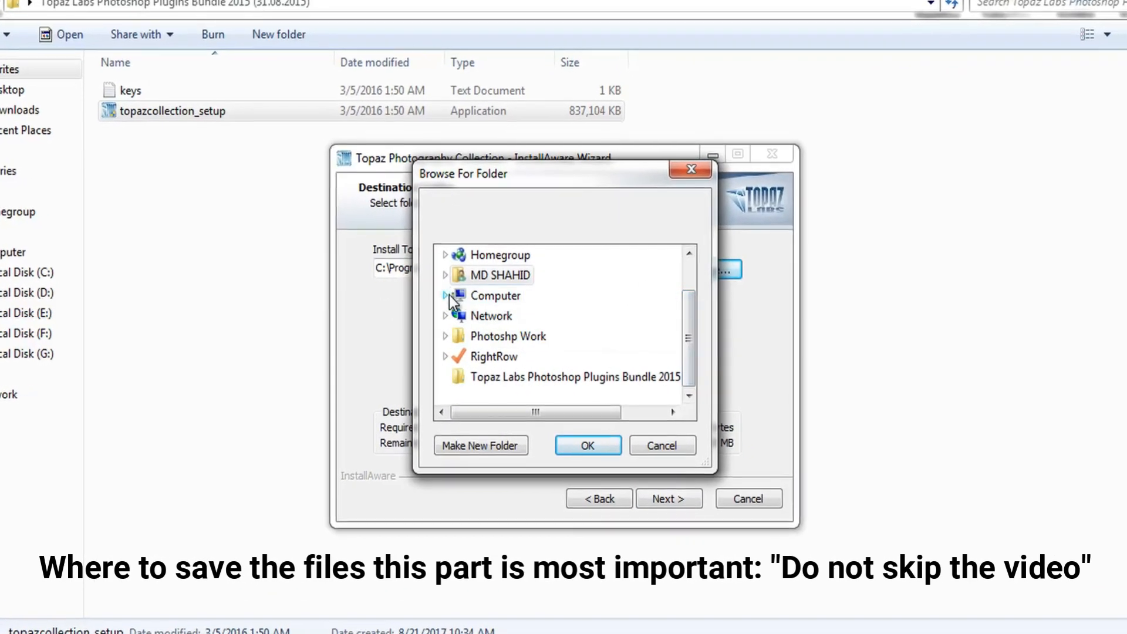
click(447, 295)
double_click(514, 275)
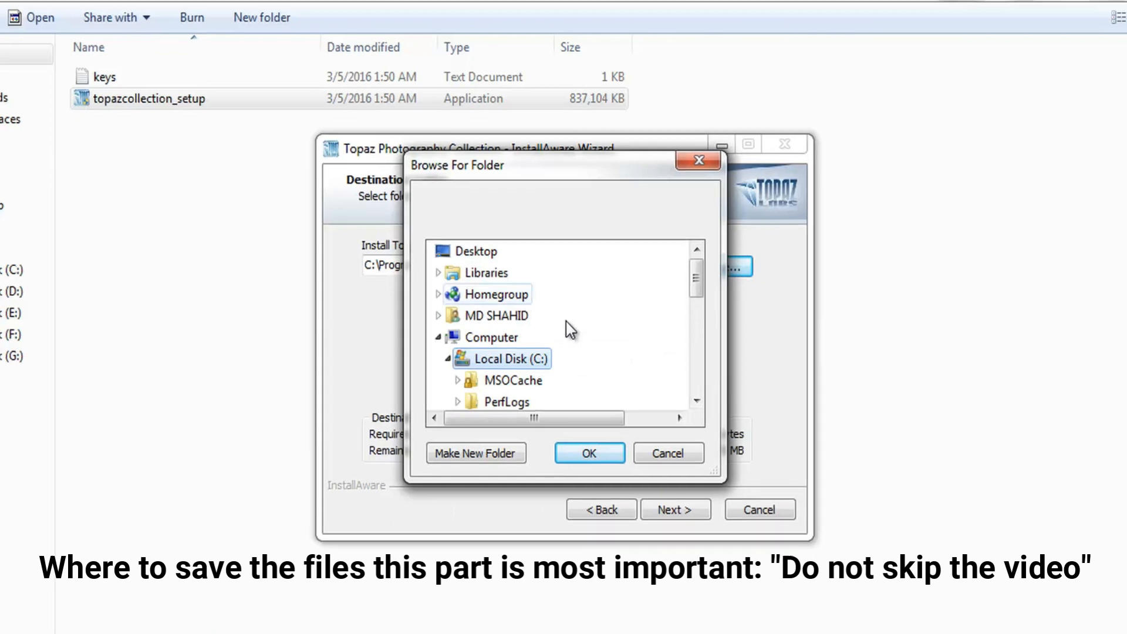
drag(691, 268, 700, 297)
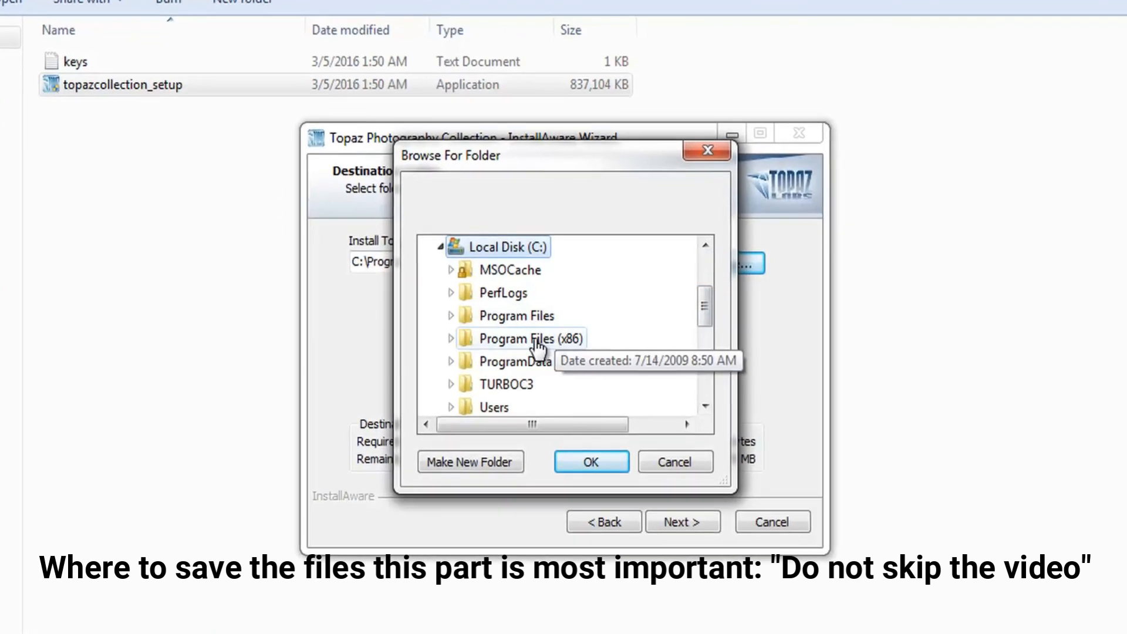
click(490, 317)
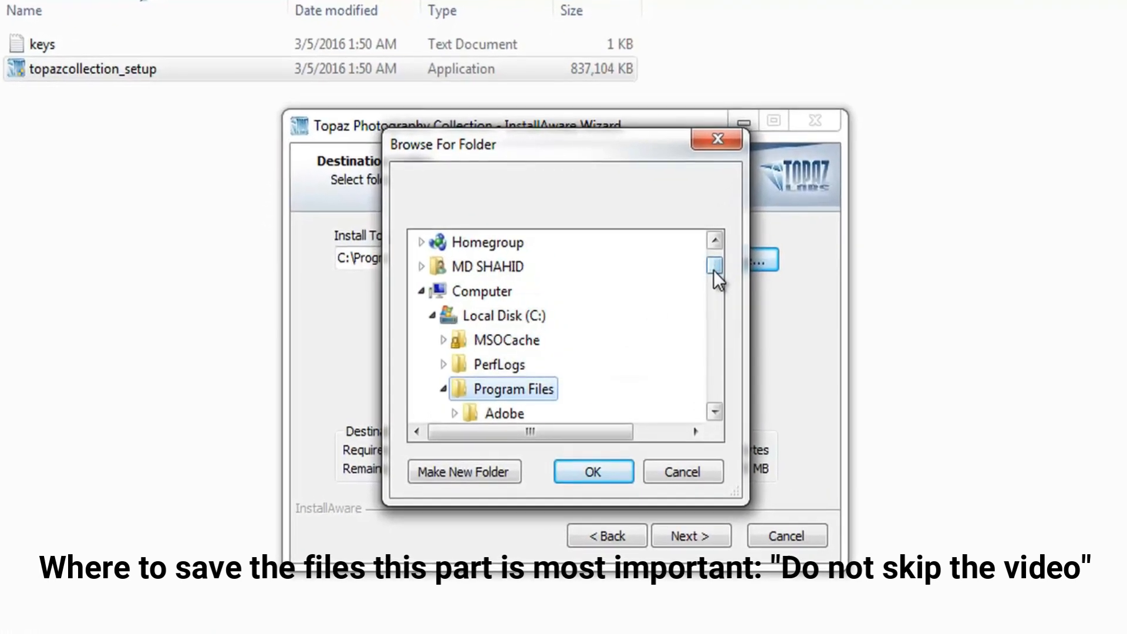
drag(713, 268, 716, 286)
click(506, 269)
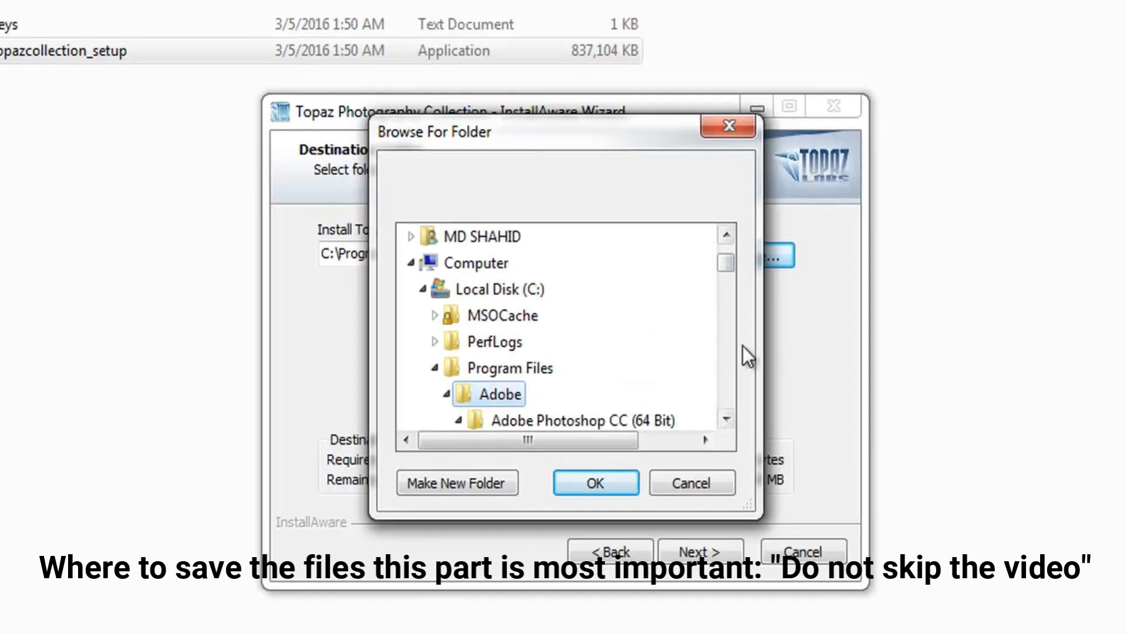
Step: Set the destination to the Plug-ins folder of Adobe Photoshop CC (64 Bit) and complete the Topaz Photography Collection installation
click(723, 417)
click(724, 416)
click(582, 315)
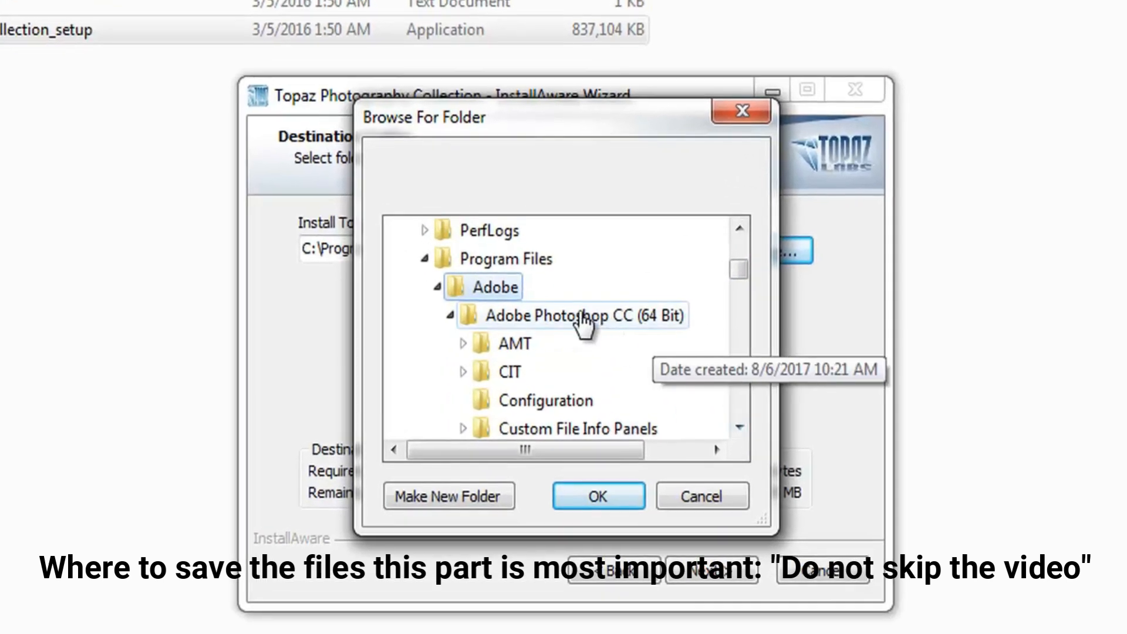
click(735, 424)
click(749, 434)
click(749, 435)
click(496, 382)
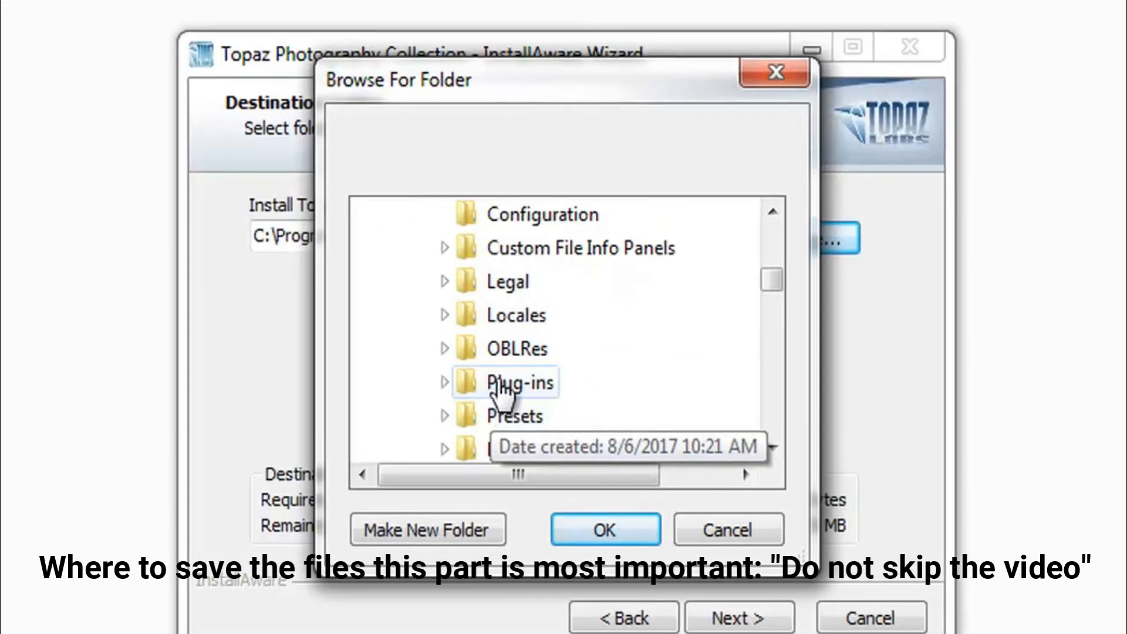
click(614, 540)
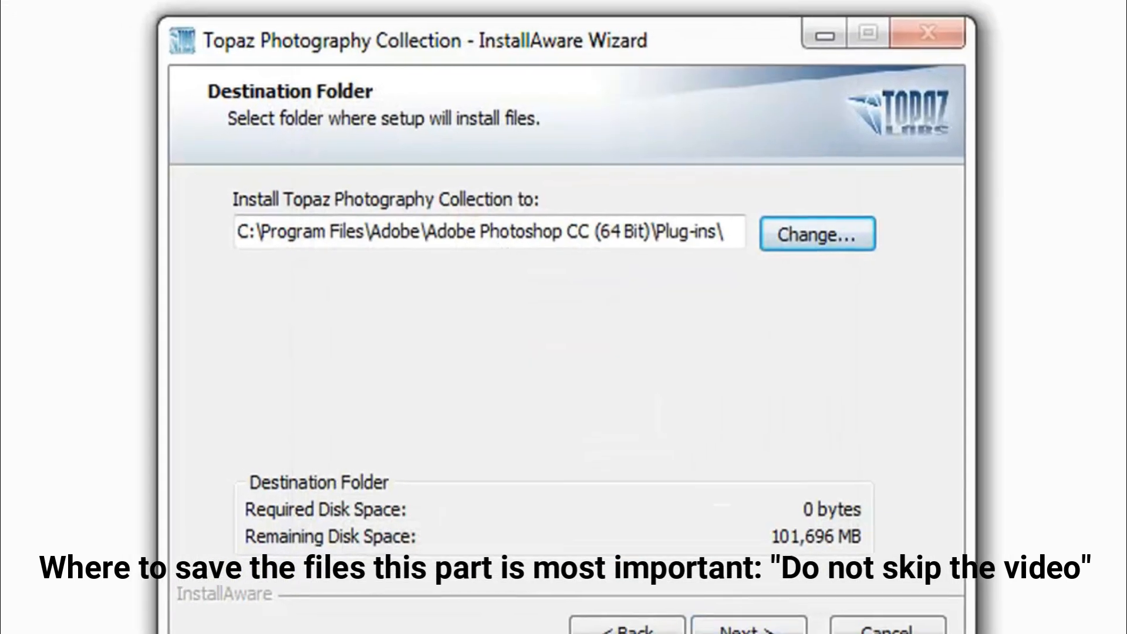
click(753, 632)
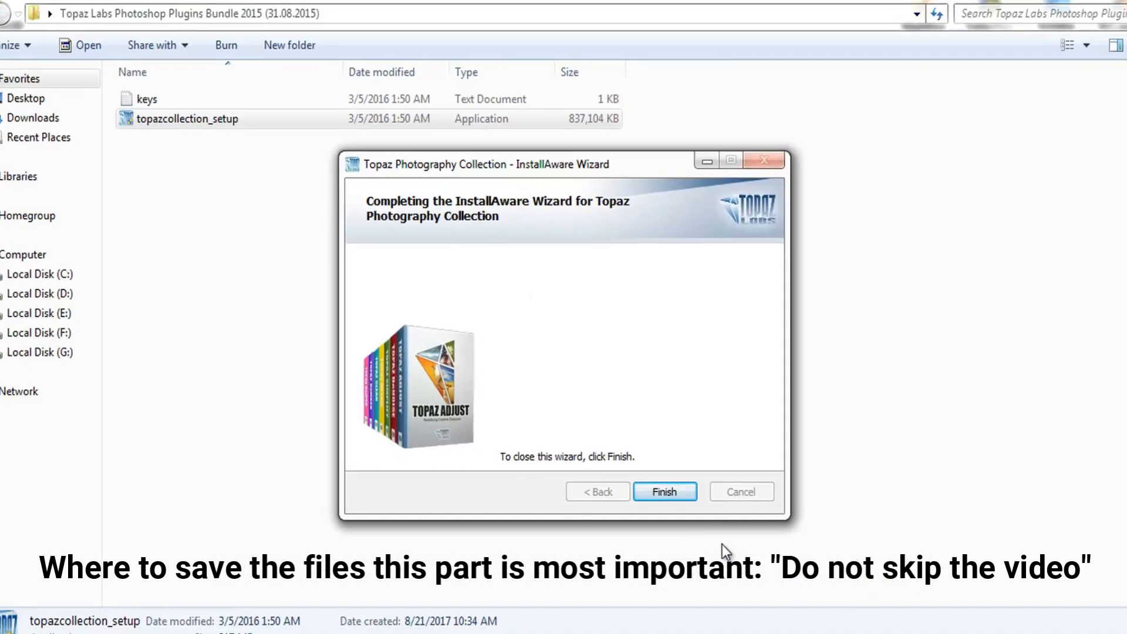
click(658, 480)
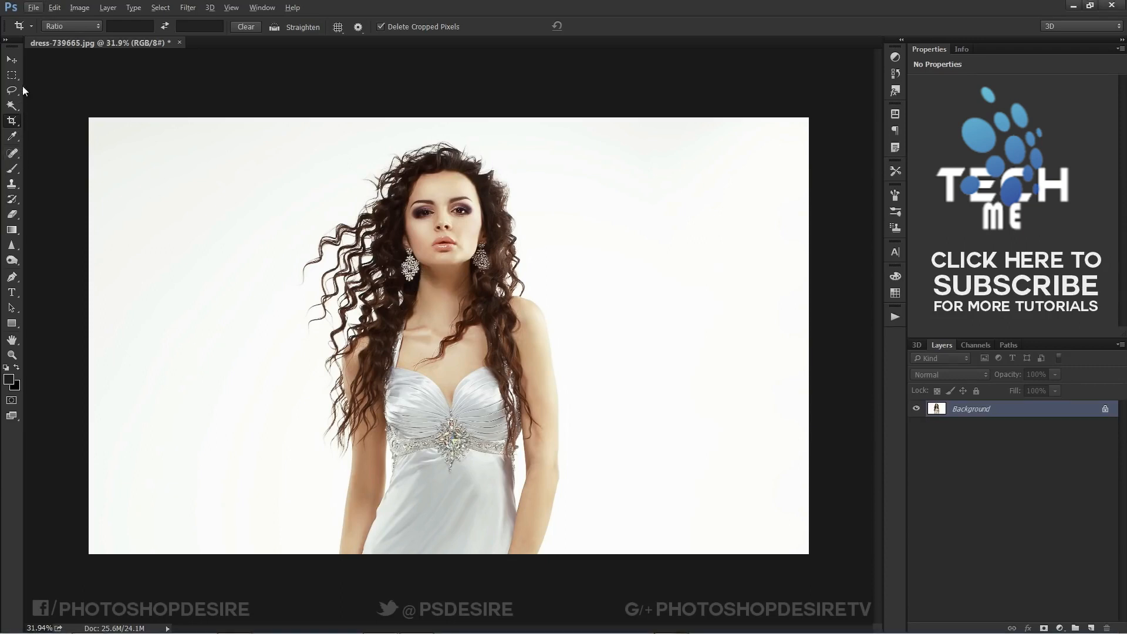
Step: Examine the portrait up close, checking the loose curls, face and dress edges against the white background
scroll(410, 320, up, 5)
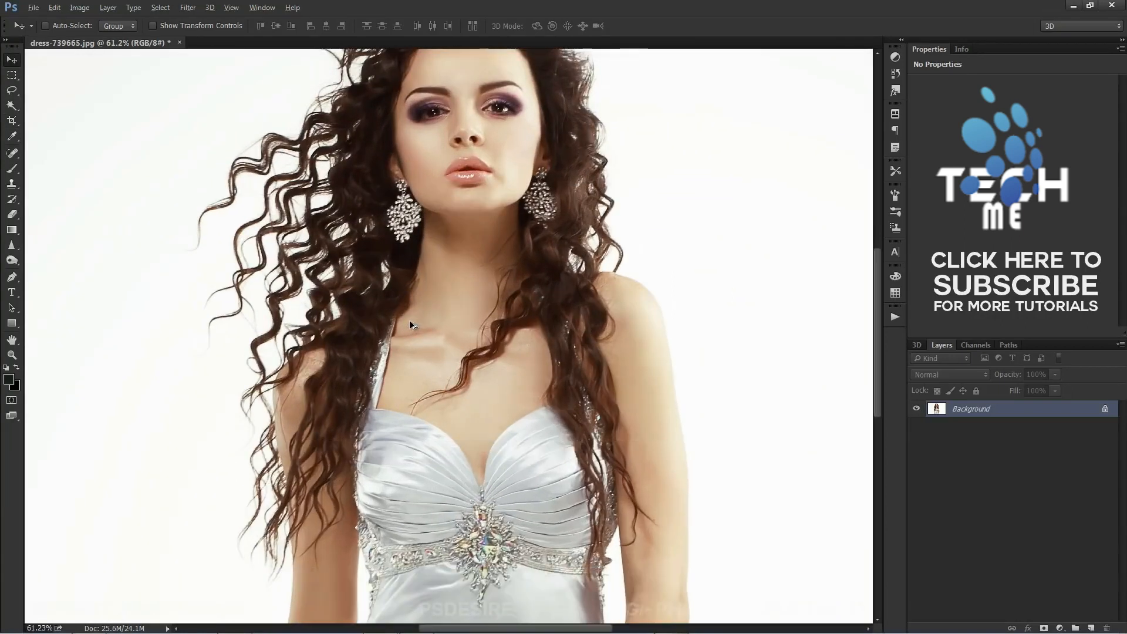
scroll(409, 323, up, 3)
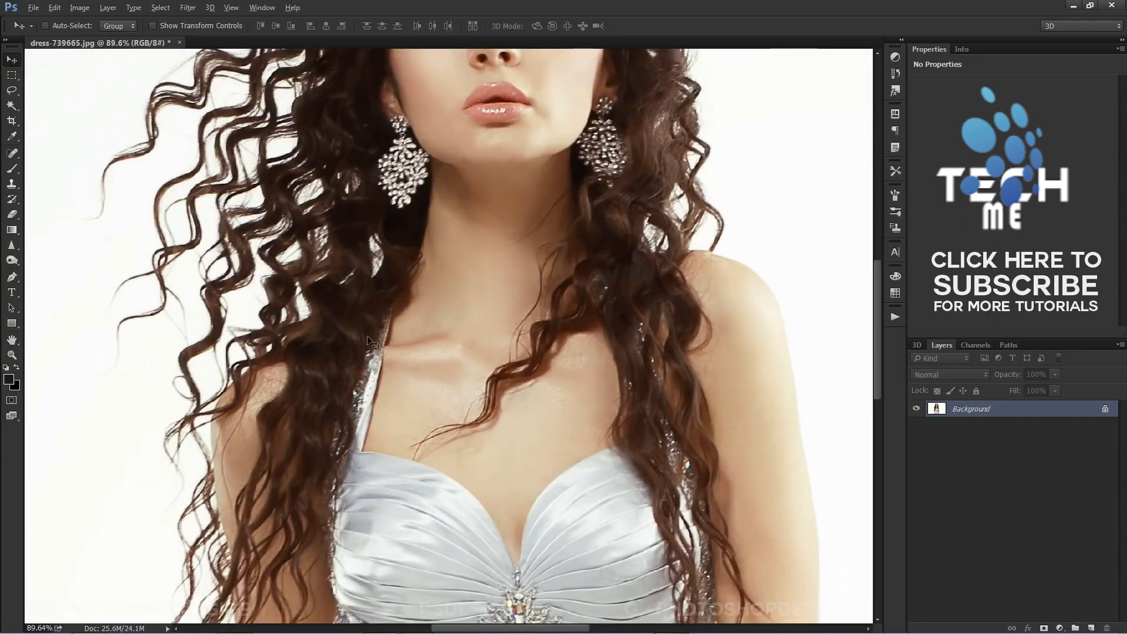
scroll(242, 455, down, 1)
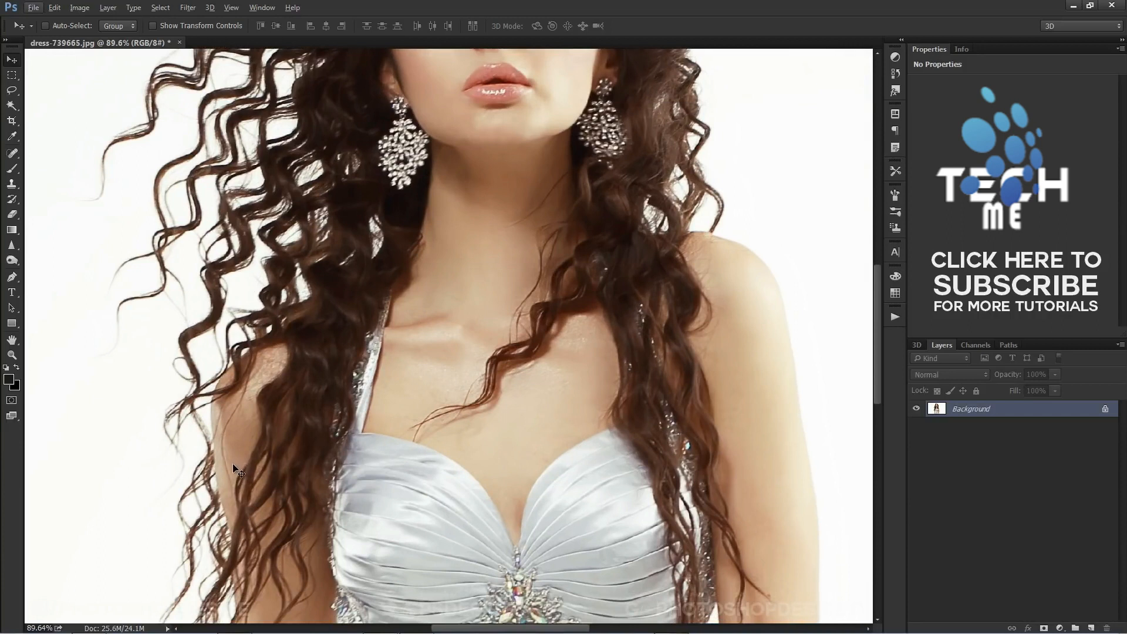
scroll(233, 464, up, 5)
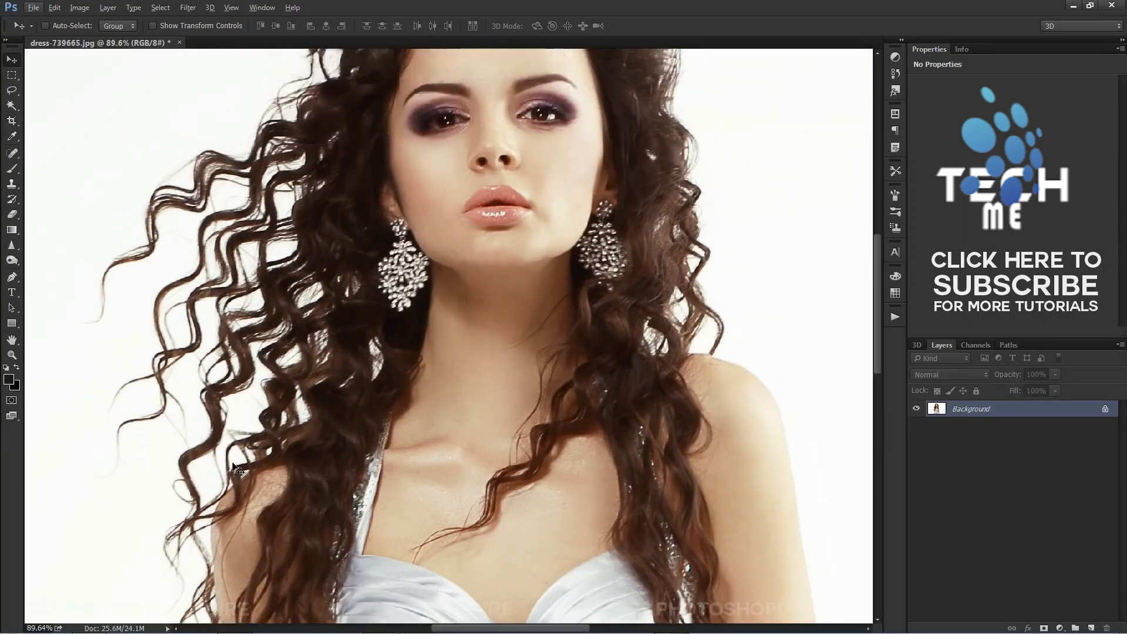
scroll(233, 463, up, 5)
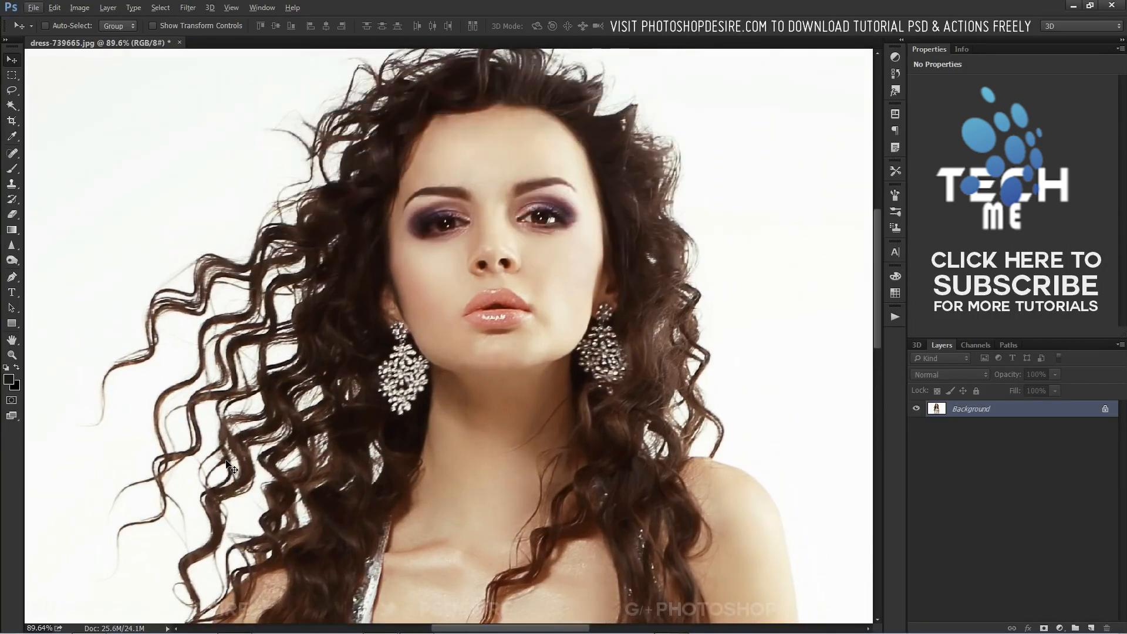
scroll(227, 464, up, 3)
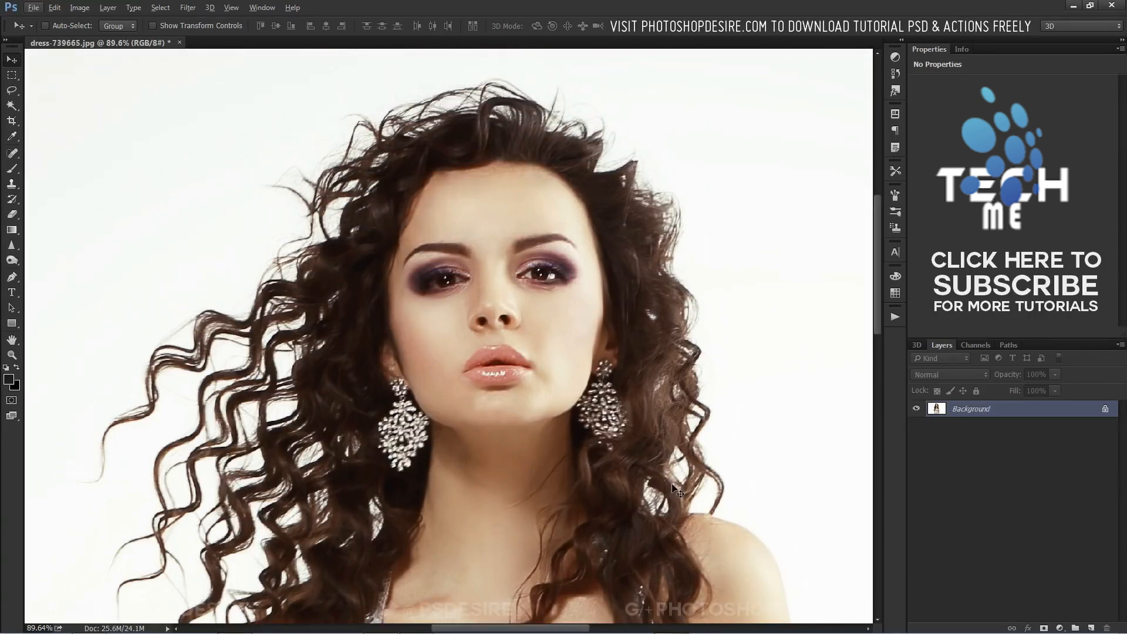
scroll(764, 499, down, 6)
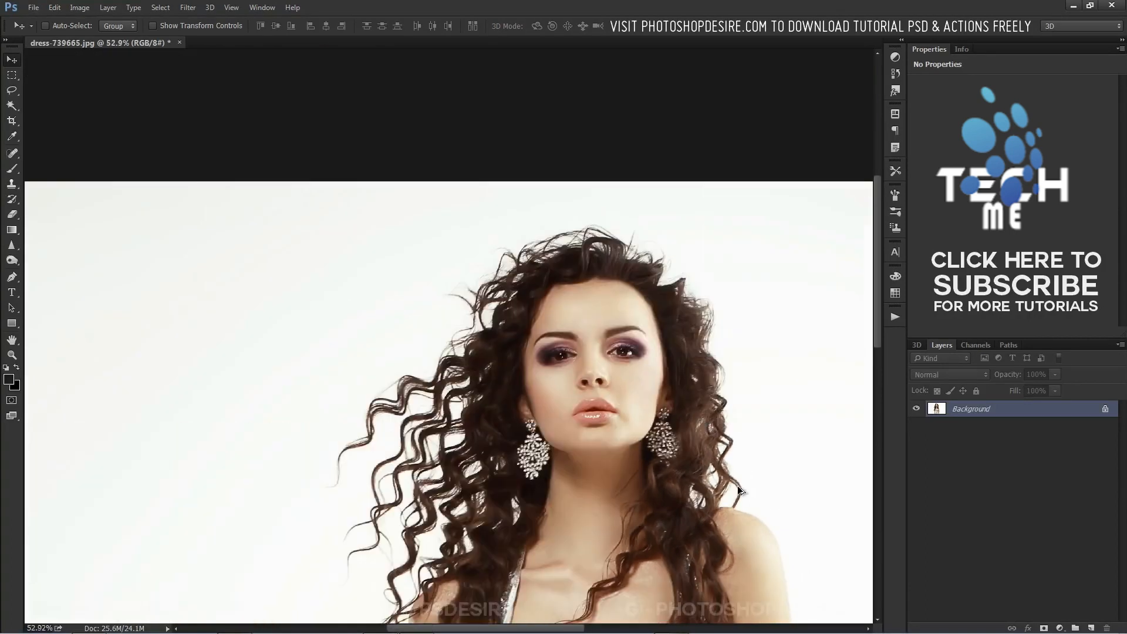
scroll(555, 399, up, 5)
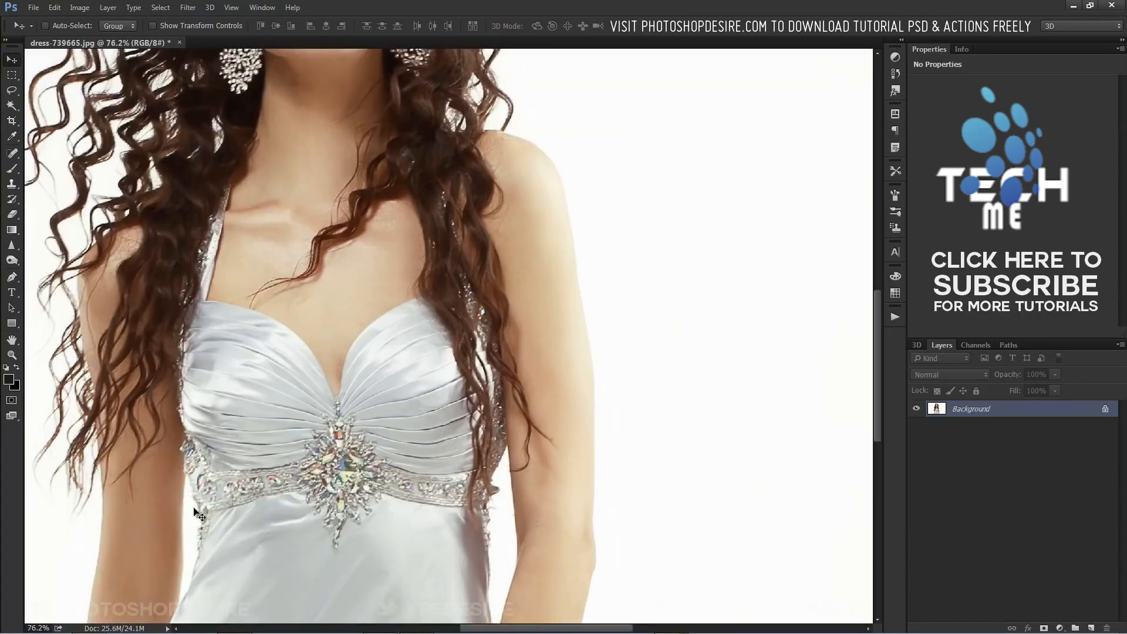
scroll(150, 453, down, 4)
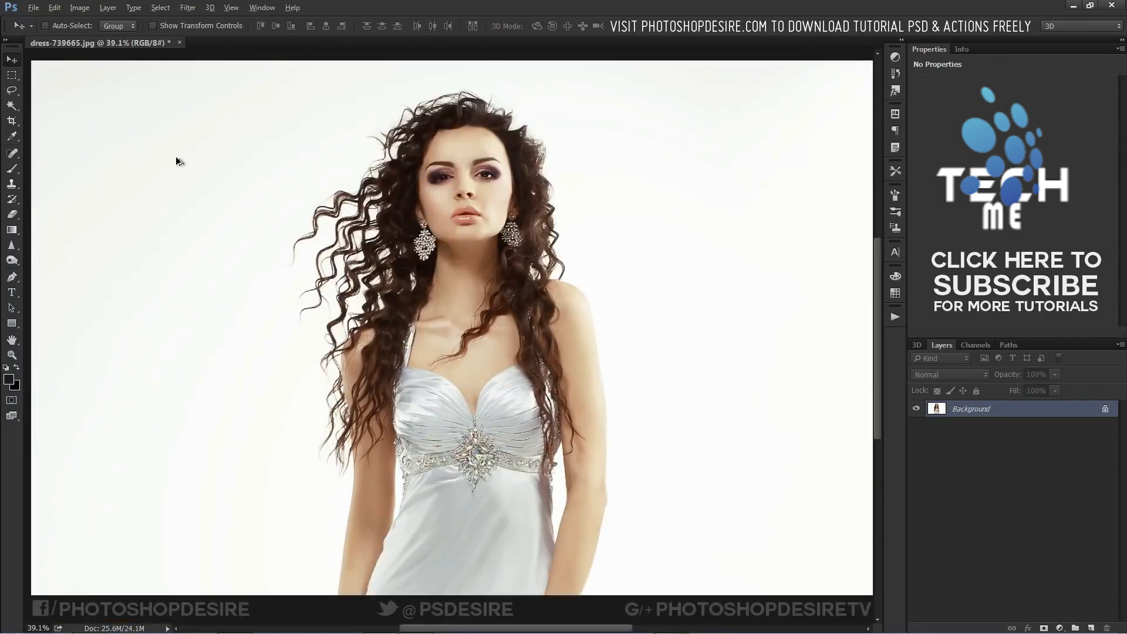
Step: Activate the Move tool and inspect the fine hair strands, earrings and arm outlines of the model at high magnification
key(c)
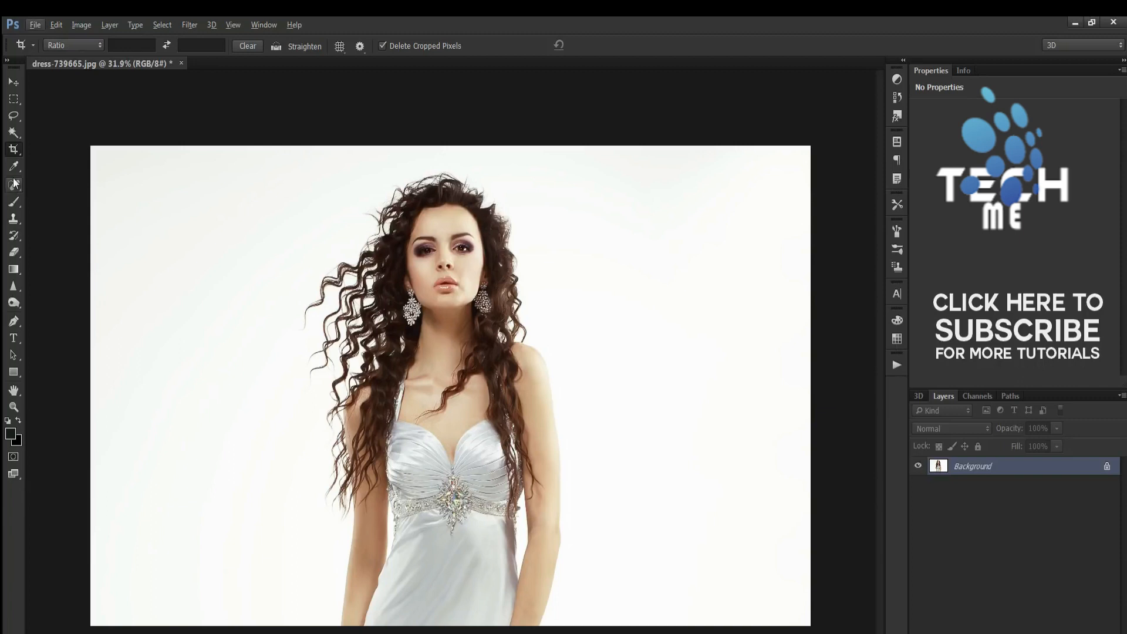
click(14, 81)
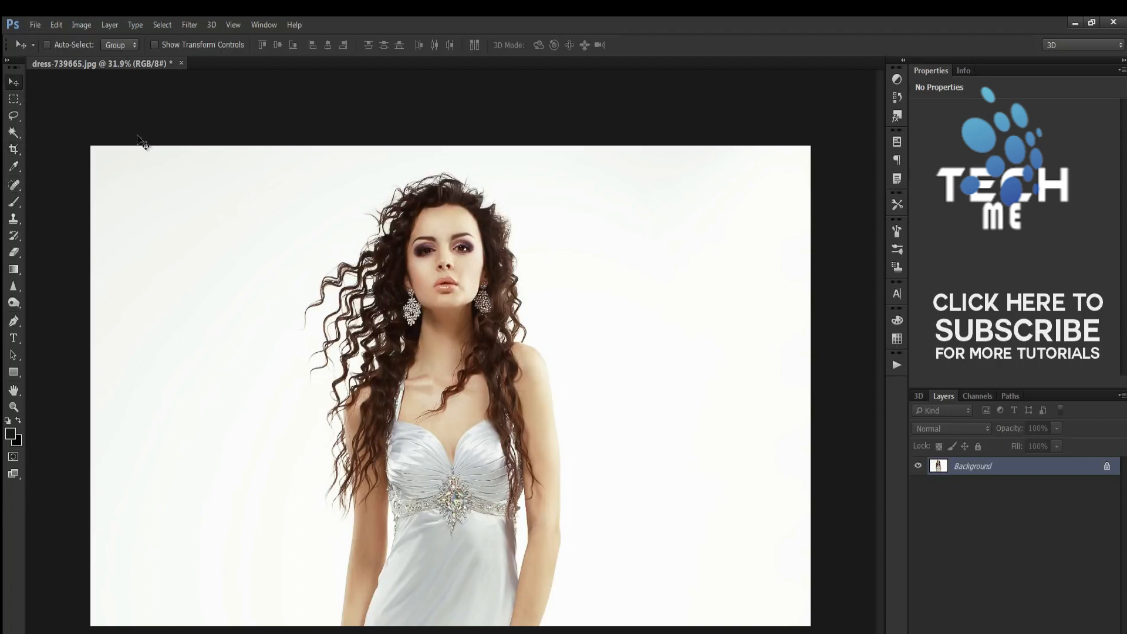
scroll(410, 370, up, 5)
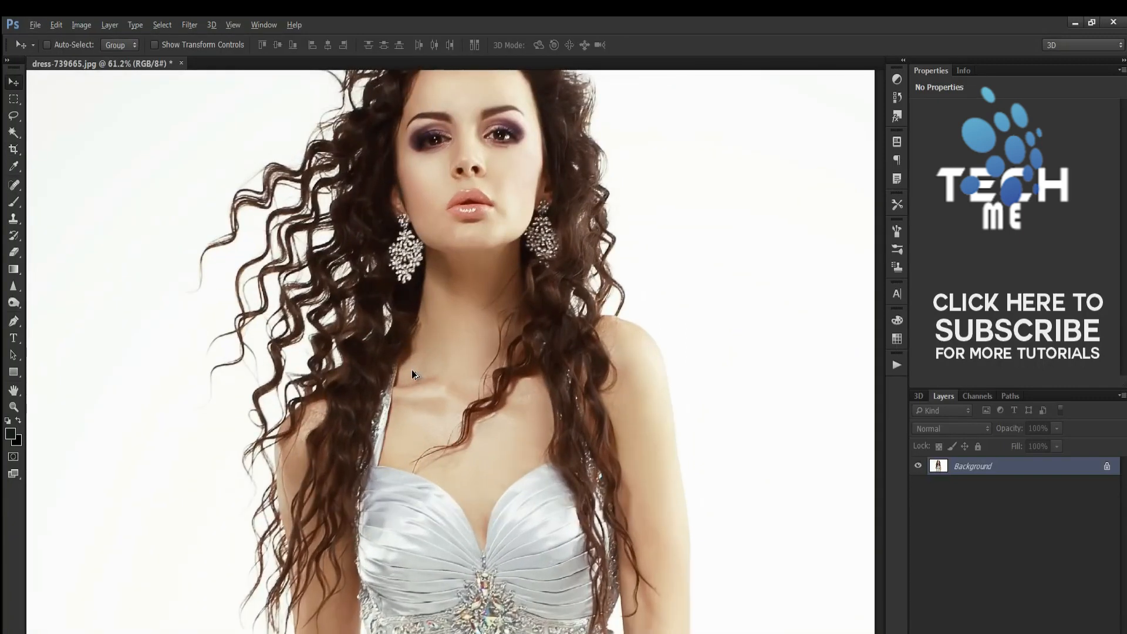
scroll(410, 370, up, 2)
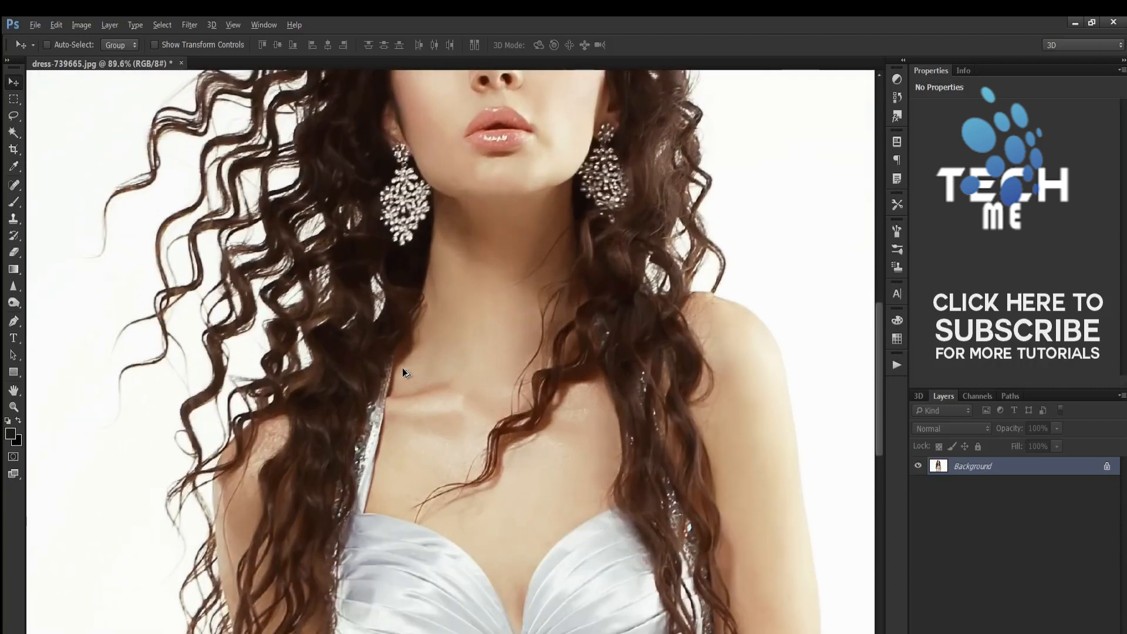
scroll(253, 496, down, 1)
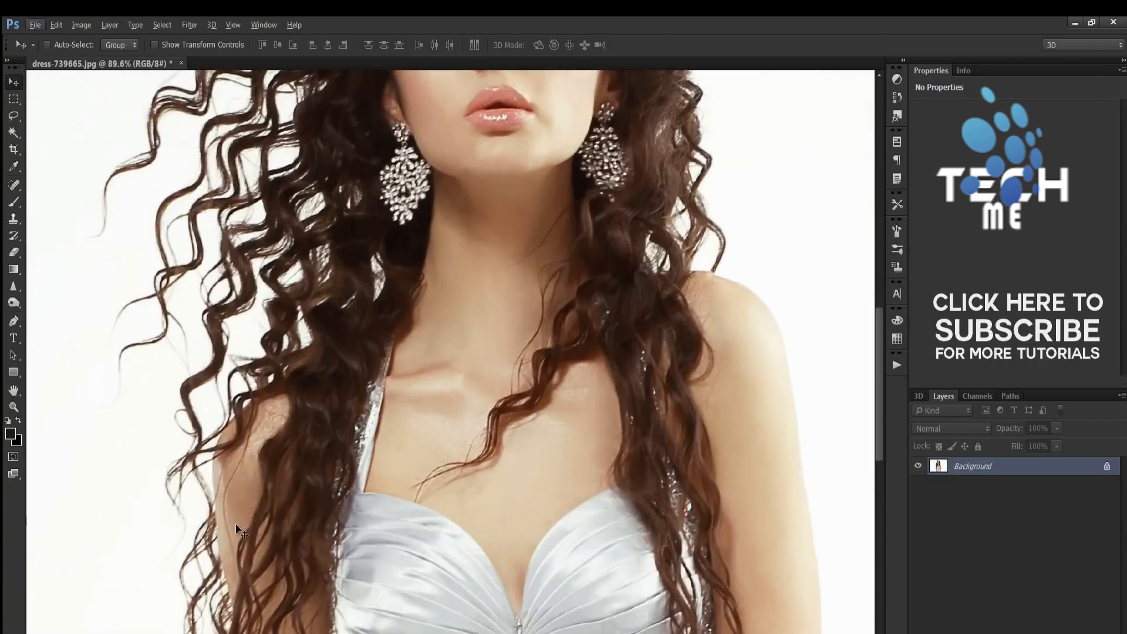
scroll(238, 534, up, 5)
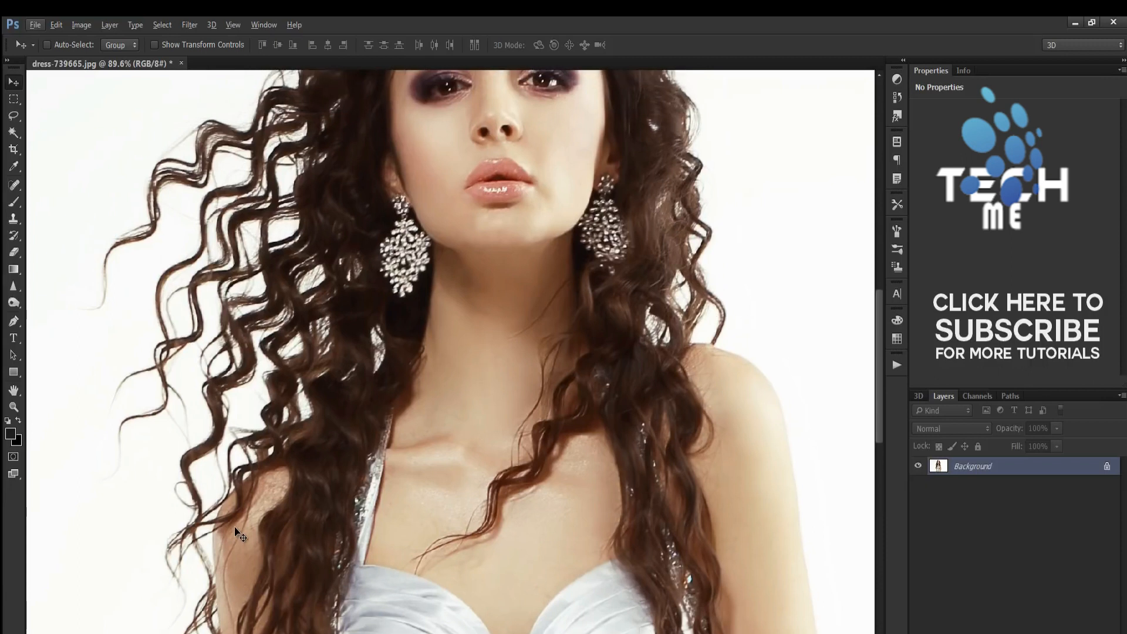
scroll(238, 533, up, 6)
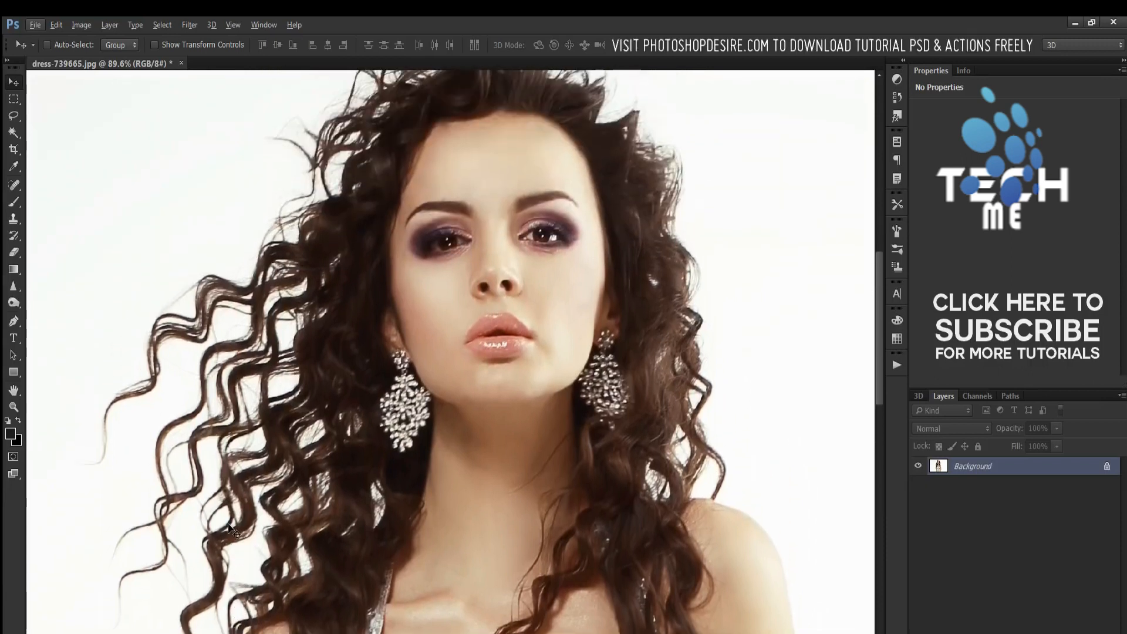
scroll(229, 527, up, 3)
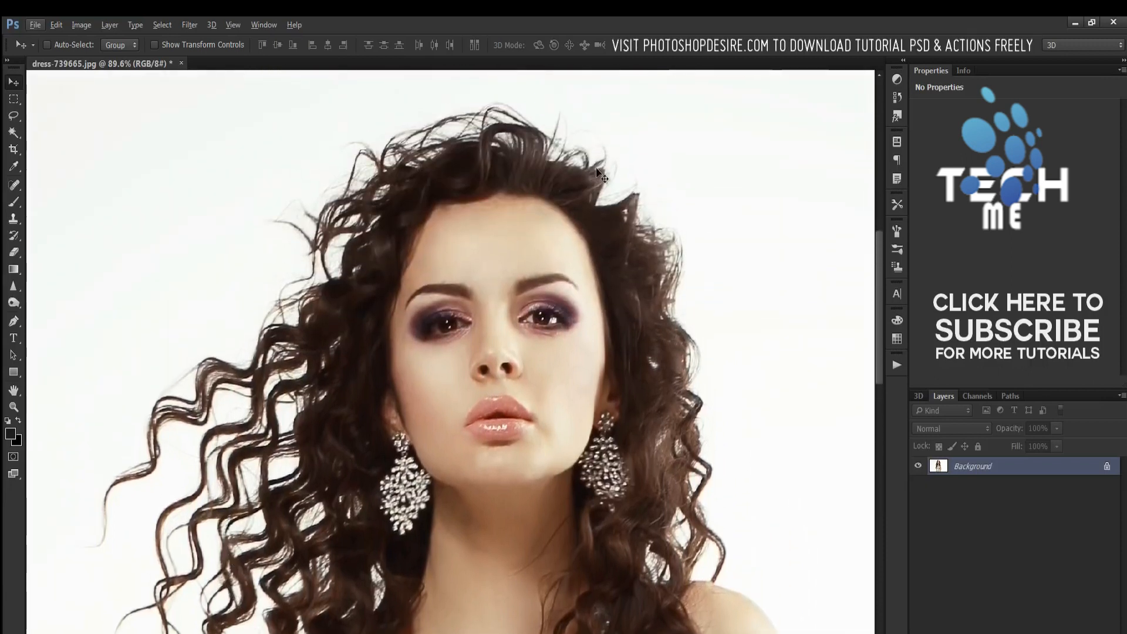
scroll(763, 567, down, 4)
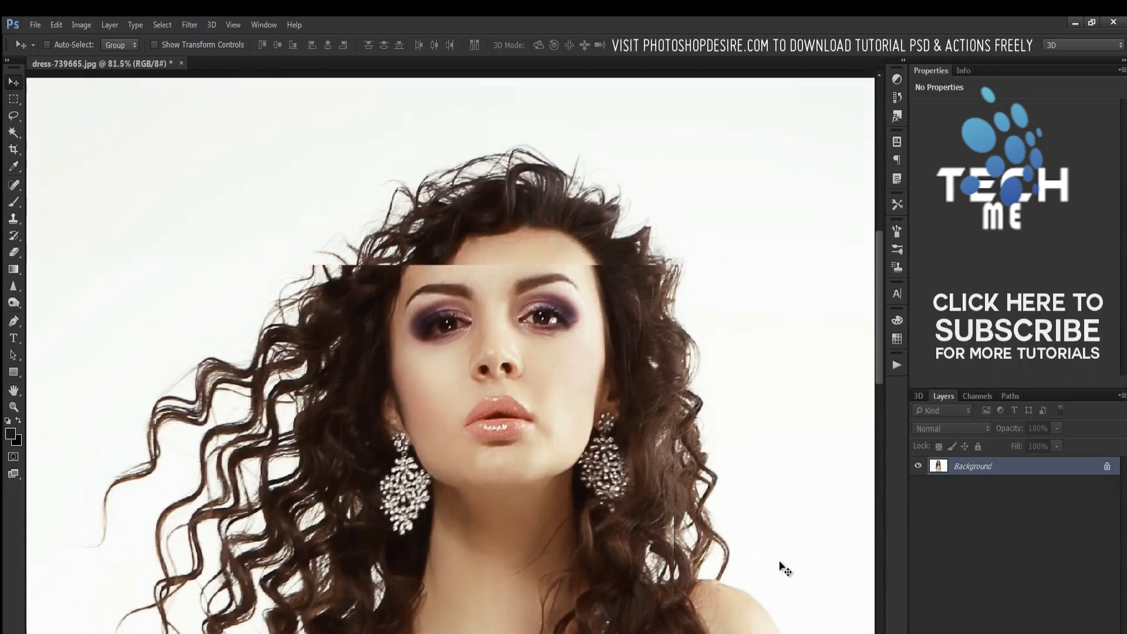
scroll(555, 458, up, 3)
scroll(558, 563, up, 2)
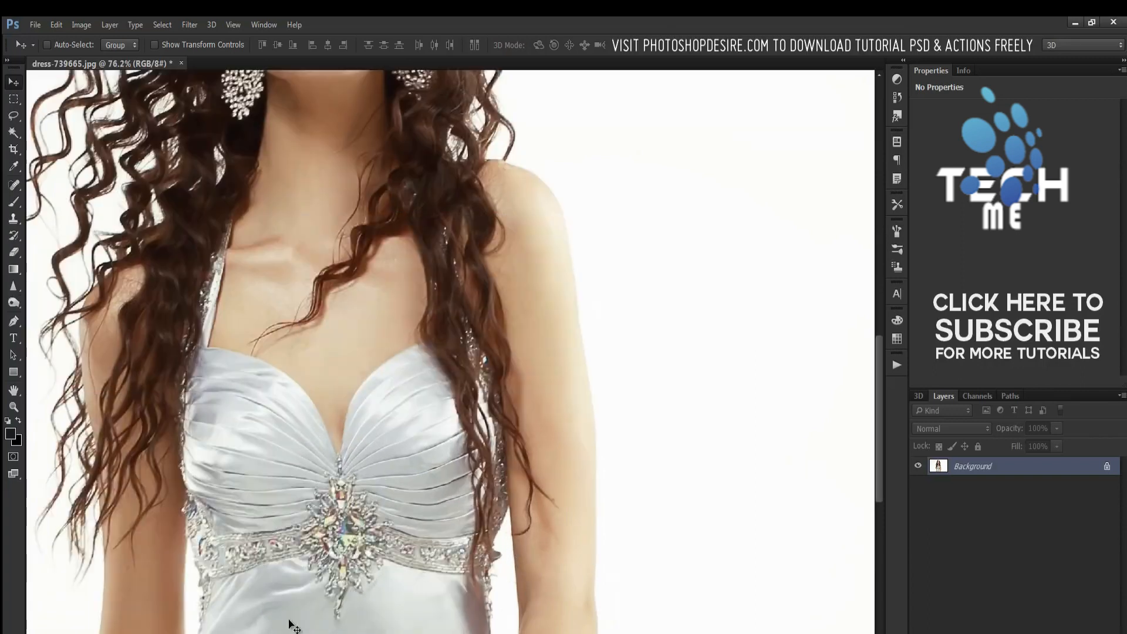
scroll(152, 517, down, 3)
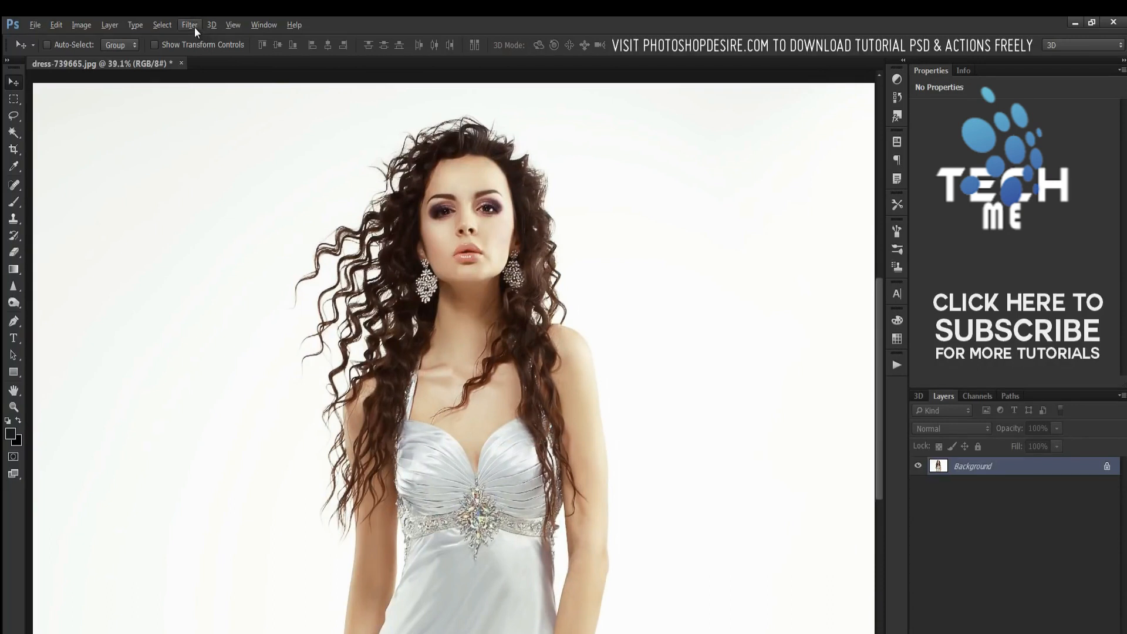
Step: Open the portrait's Background layer in the Topaz ReMask 4 filter
click(195, 27)
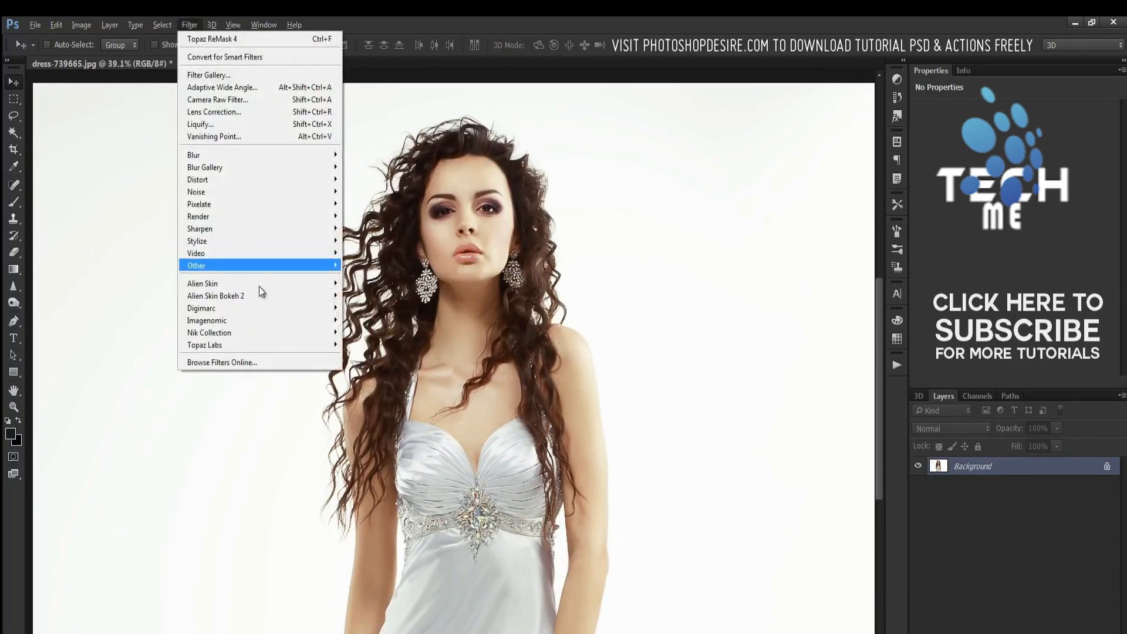
mouse_move(319, 341)
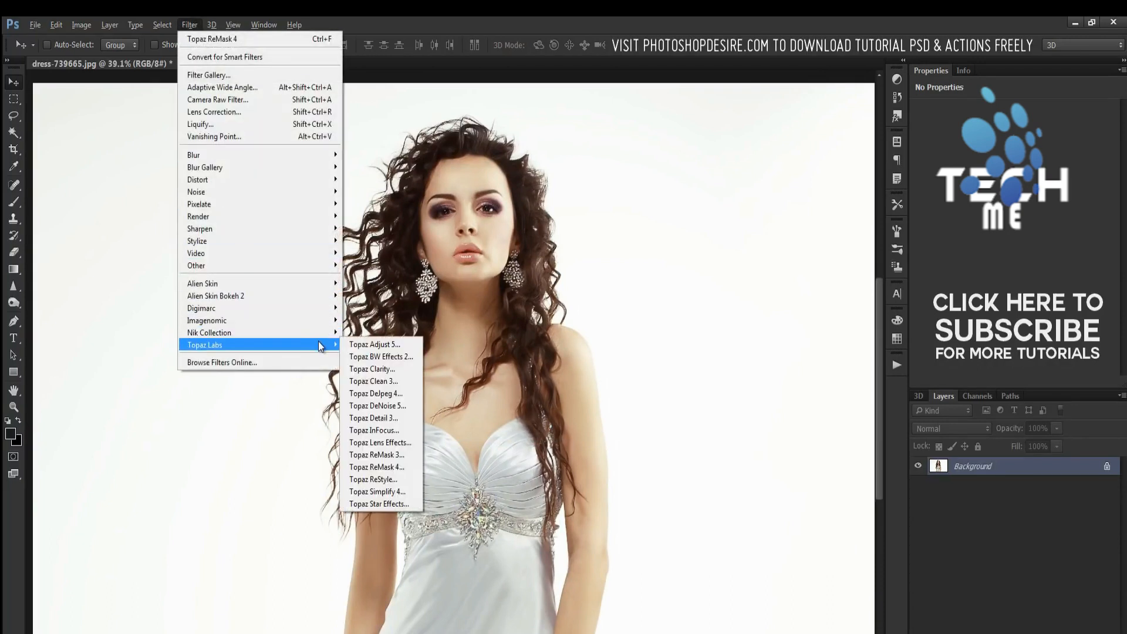
click(402, 467)
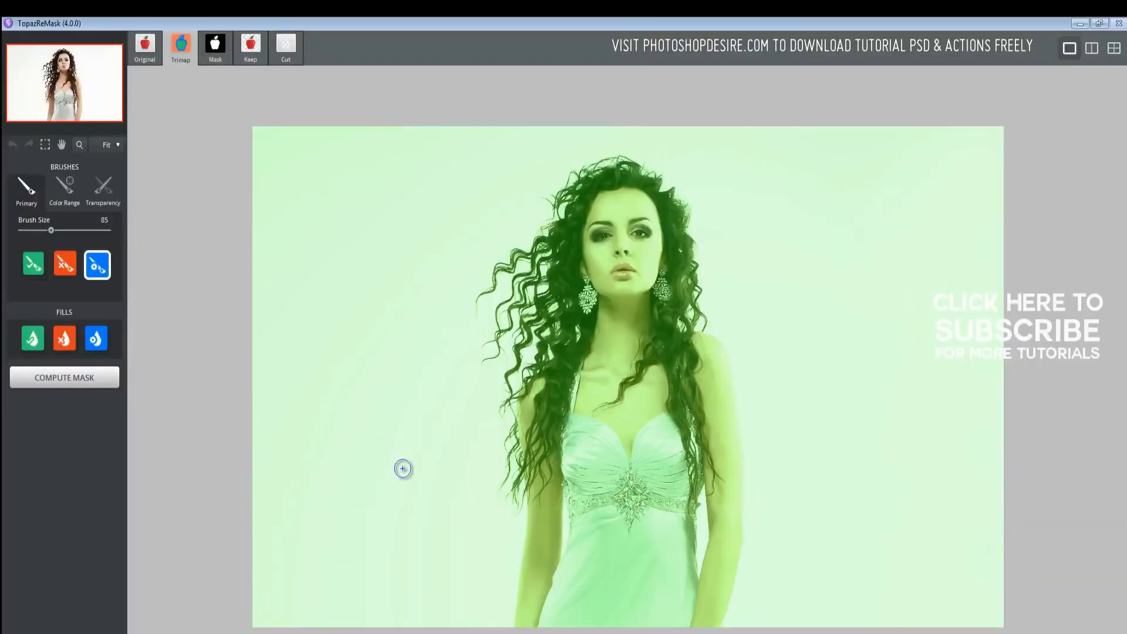
Step: Set the blue compute brush to size 18 and trace the outer edge of the arm on the image's left at 100% zoom
click(80, 149)
drag(87, 77, 89, 138)
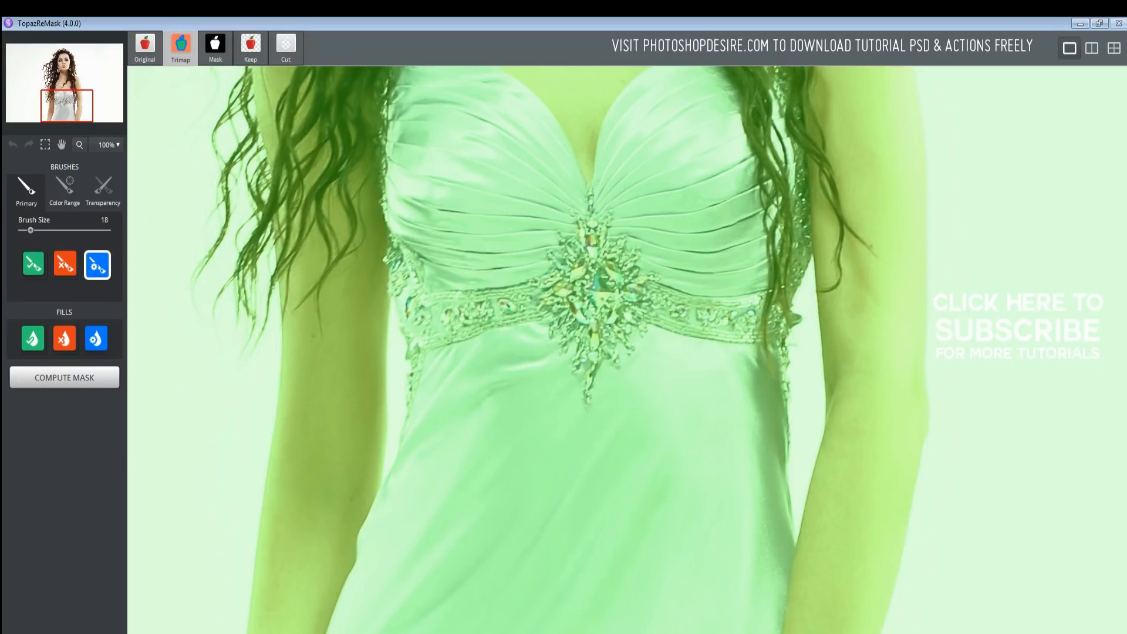
mouse_move(254, 610)
mouse_down()
mouse_move(280, 406)
mouse_move(273, 234)
mouse_up()
shift+click(270, 165)
shift+click(260, 125)
shift+click(251, 87)
Step: Continue the blue outline over the shoulder on the image's left and up through the hair beside the neck and earring
drag(77, 109, 76, 91)
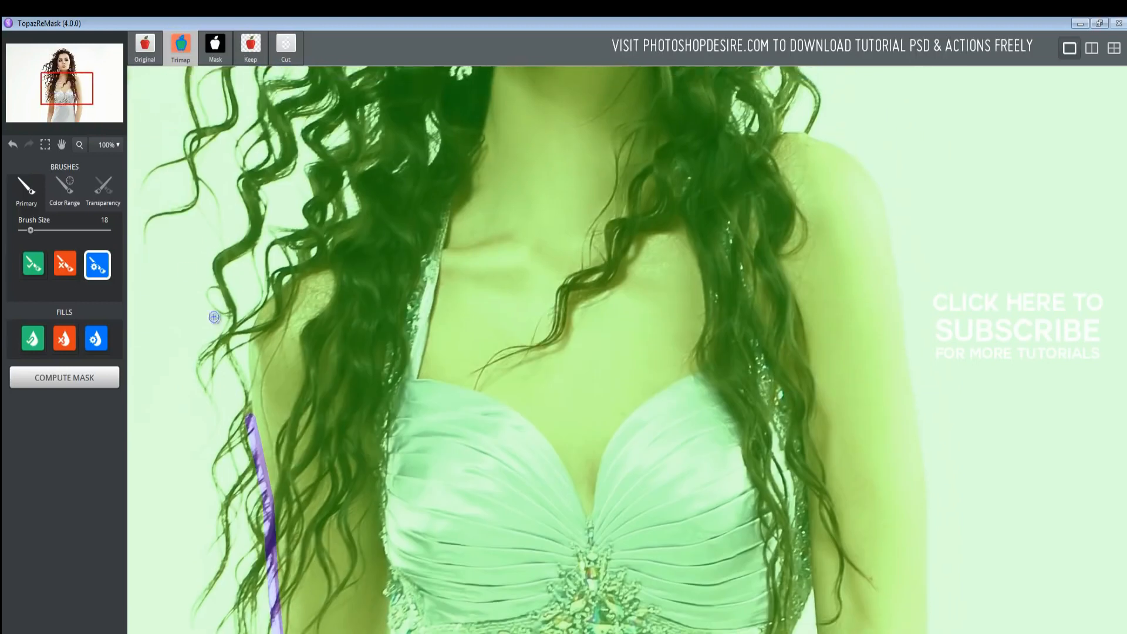
mouse_move(257, 365)
mouse_down()
mouse_move(268, 298)
mouse_move(388, 219)
mouse_move(433, 170)
mouse_move(448, 109)
mouse_up()
drag(86, 88, 84, 74)
mouse_move(518, 369)
mouse_down()
mouse_move(485, 291)
mouse_move(482, 188)
mouse_up()
drag(474, 130, 479, 74)
Step: Extend the blue outline through the hair over the top of the head and down the opposite side of the face
drag(84, 74, 82, 59)
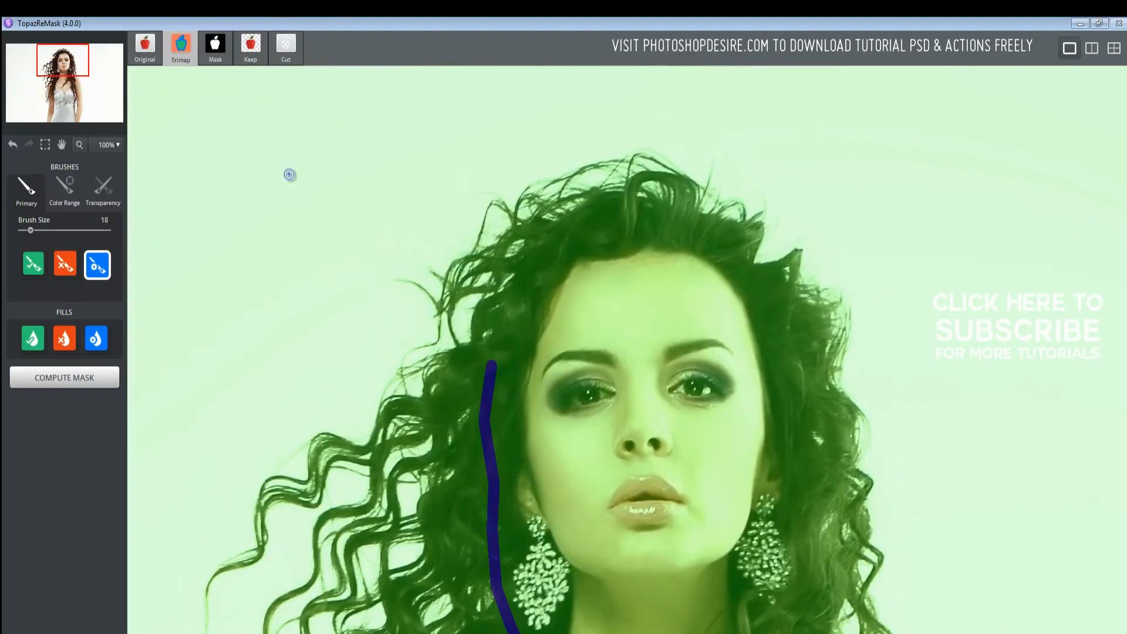
mouse_move(500, 329)
mouse_down()
mouse_move(533, 269)
mouse_move(604, 213)
mouse_move(652, 208)
mouse_move(700, 222)
mouse_move(761, 270)
mouse_up()
mouse_move(796, 308)
mouse_down()
mouse_move(818, 482)
mouse_move(808, 583)
mouse_up()
Step: Trace the blue outline across the shoulder on the image's right and down the outer arm to the image's lower edge
drag(75, 65, 80, 87)
mouse_move(697, 172)
mouse_down()
mouse_move(694, 251)
mouse_move(731, 267)
mouse_move(782, 262)
mouse_move(843, 307)
mouse_up()
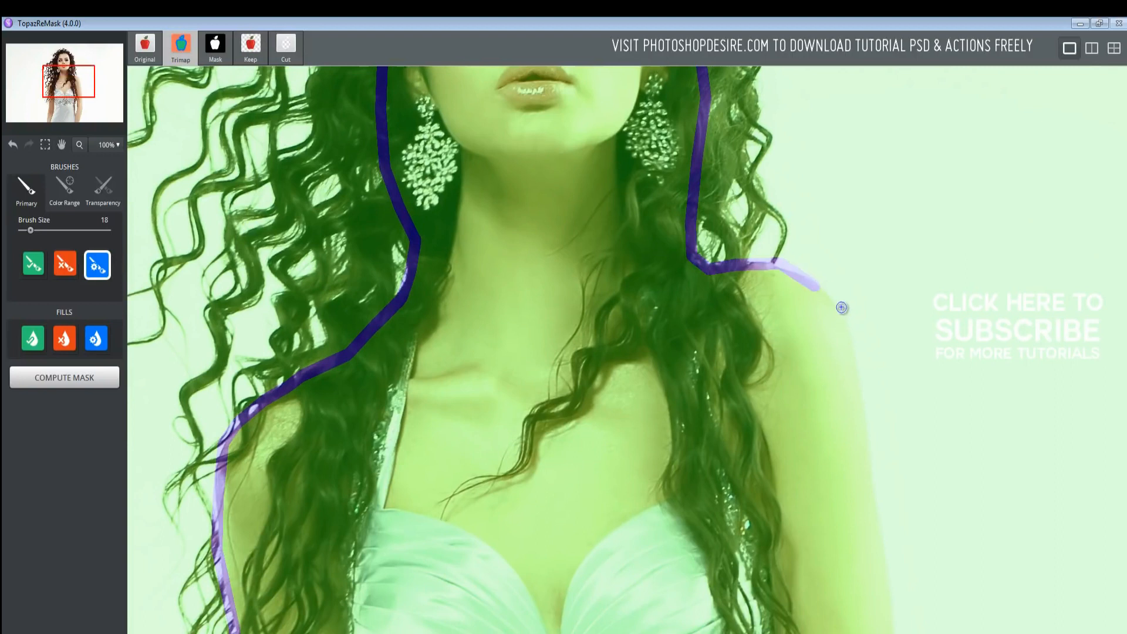
drag(858, 377, 889, 580)
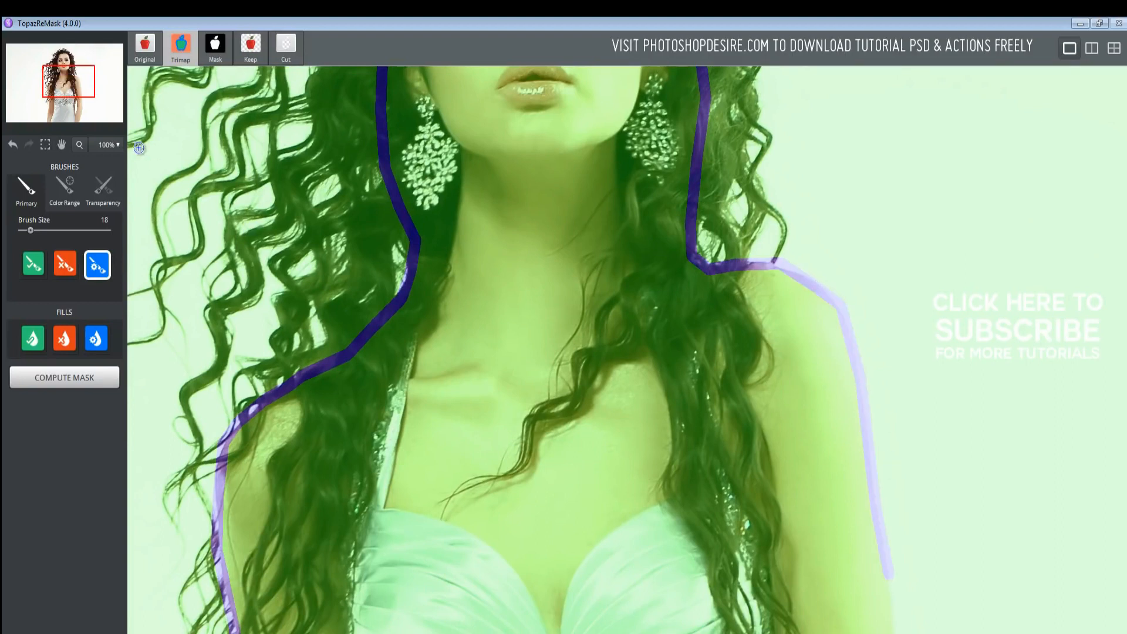
drag(88, 94, 89, 116)
mouse_move(873, 390)
mouse_down()
mouse_move(878, 440)
mouse_move(840, 633)
mouse_up()
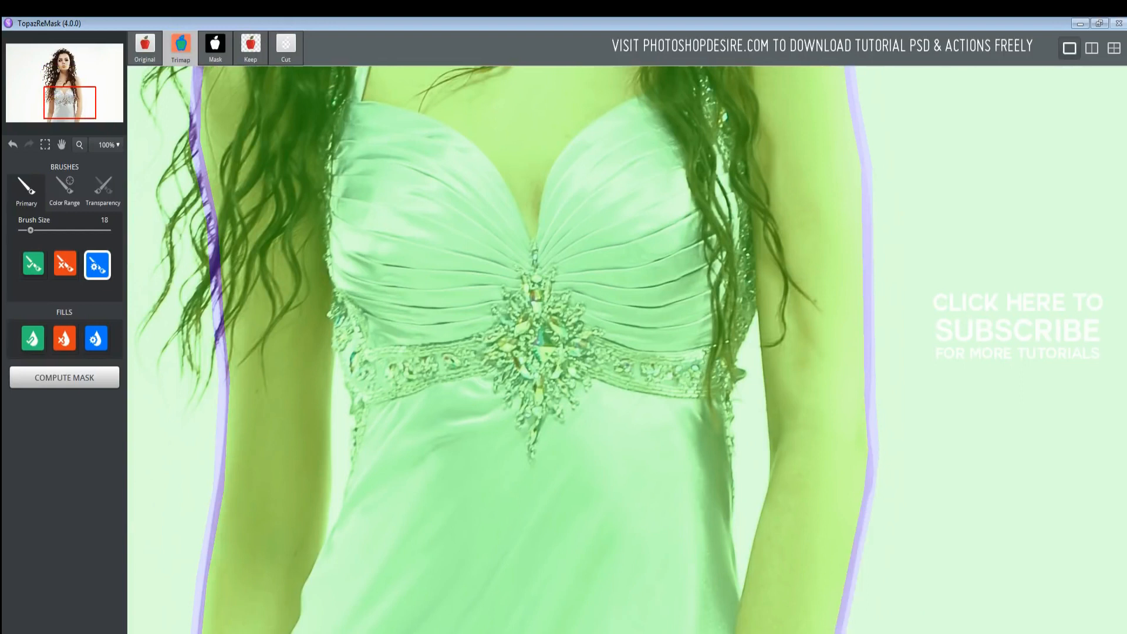
Step: Outline both background gaps between the arms and the waist with the blue compute brush
drag(63, 111, 64, 115)
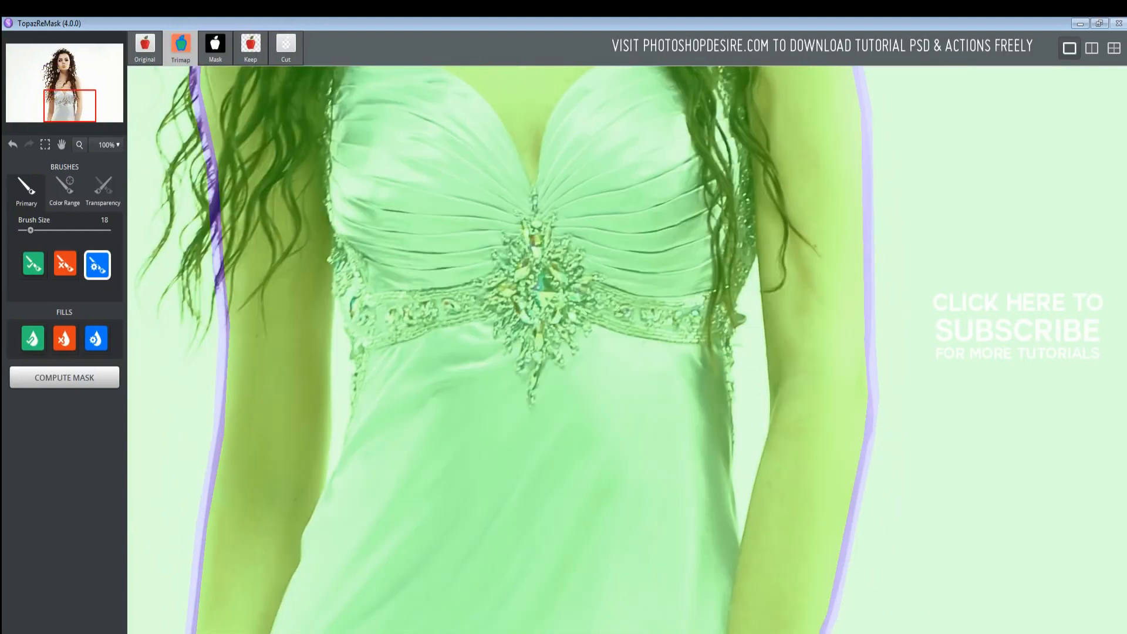
drag(348, 331, 346, 436)
drag(325, 482, 333, 300)
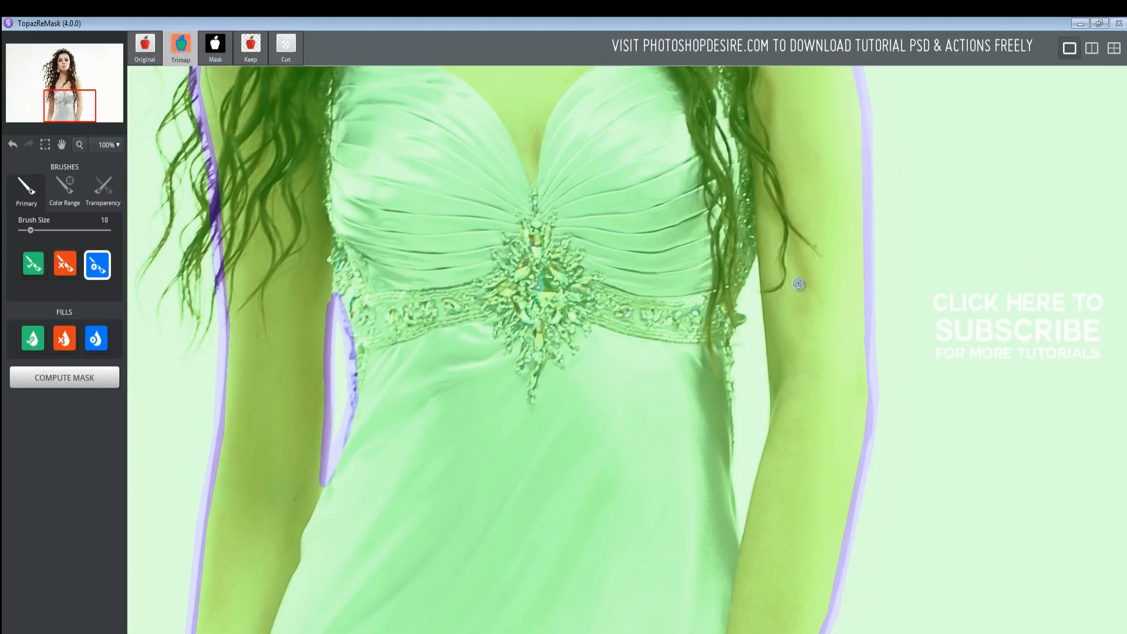
mouse_move(757, 256)
mouse_down()
mouse_move(783, 355)
mouse_move(740, 546)
mouse_move(731, 352)
mouse_move(757, 260)
mouse_up()
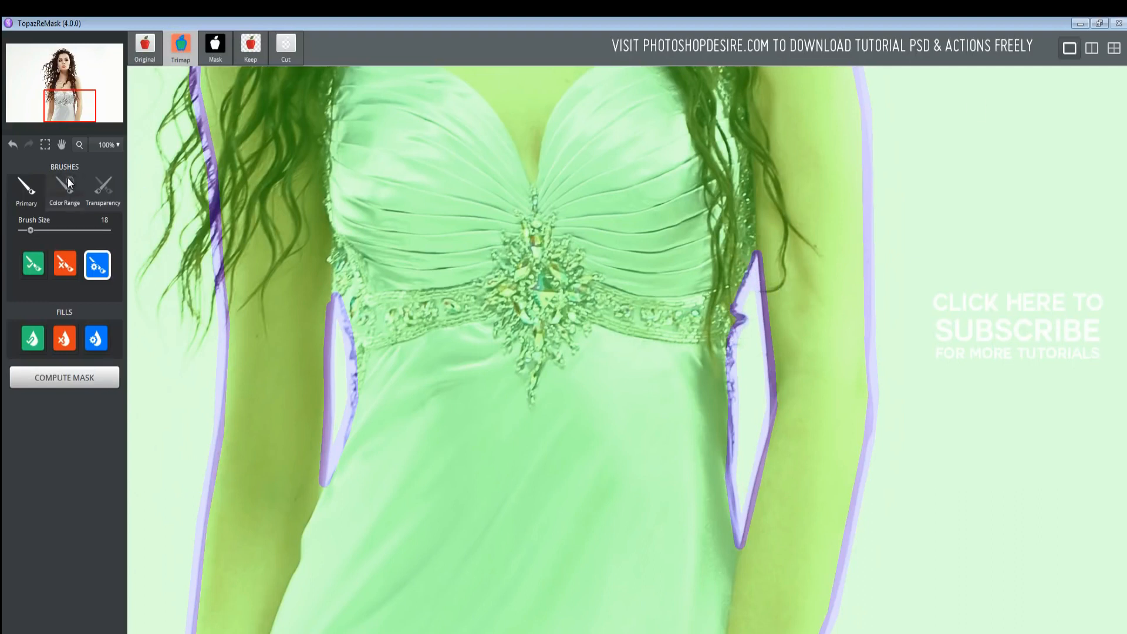
Step: Set the blue compute brush size to 66 and paint over the loose curls on the image's left side
click(79, 143)
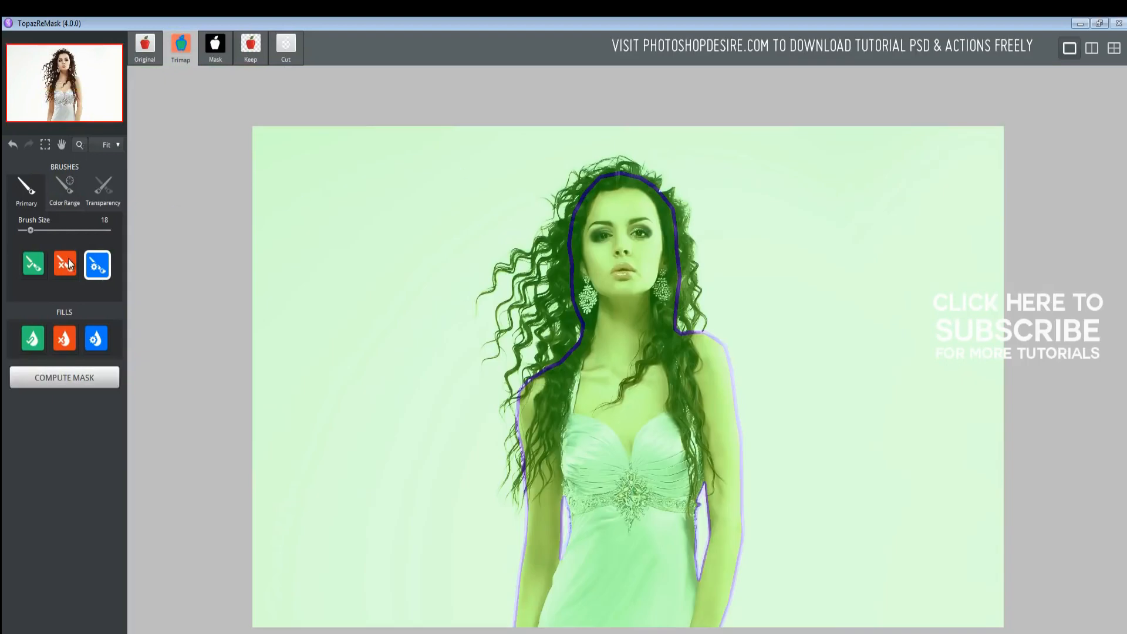
drag(34, 231, 45, 230)
mouse_move(478, 303)
mouse_down()
mouse_move(496, 272)
mouse_move(547, 243)
mouse_move(506, 303)
mouse_move(497, 352)
mouse_move(483, 352)
mouse_move(501, 345)
mouse_move(547, 264)
mouse_move(544, 316)
mouse_move(518, 337)
mouse_move(531, 346)
mouse_move(508, 379)
mouse_move(502, 500)
mouse_move(495, 485)
mouse_move(506, 500)
mouse_move(514, 487)
mouse_move(518, 504)
mouse_move(510, 434)
mouse_up()
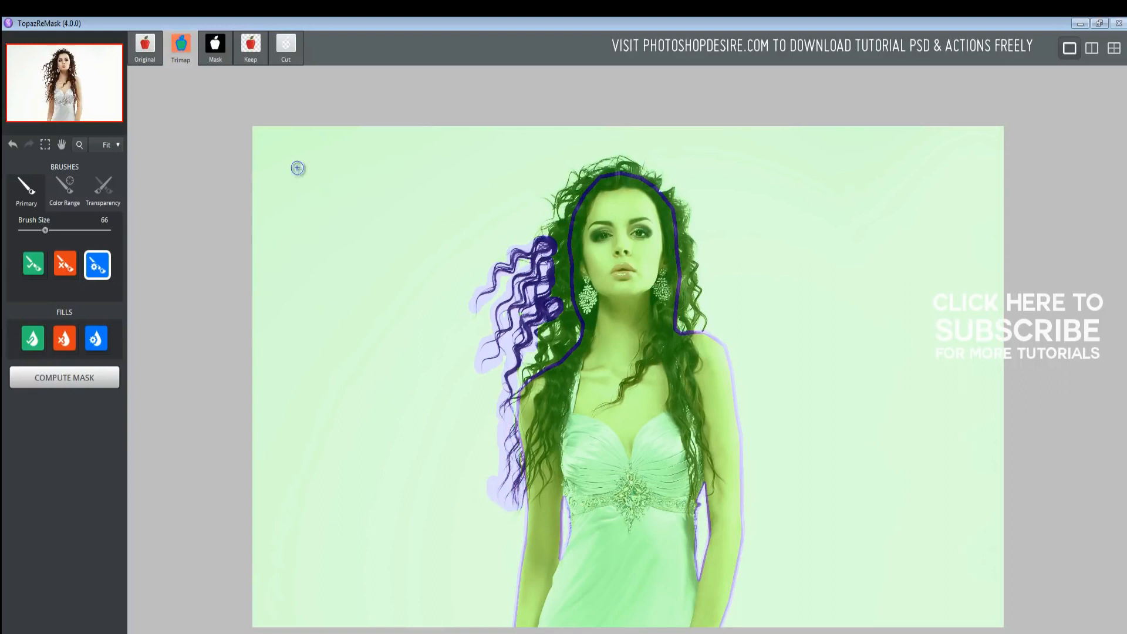
Step: Paint blue over the remaining curls between the loose strands and the neck and shoulder outline on the image's left
click(78, 145)
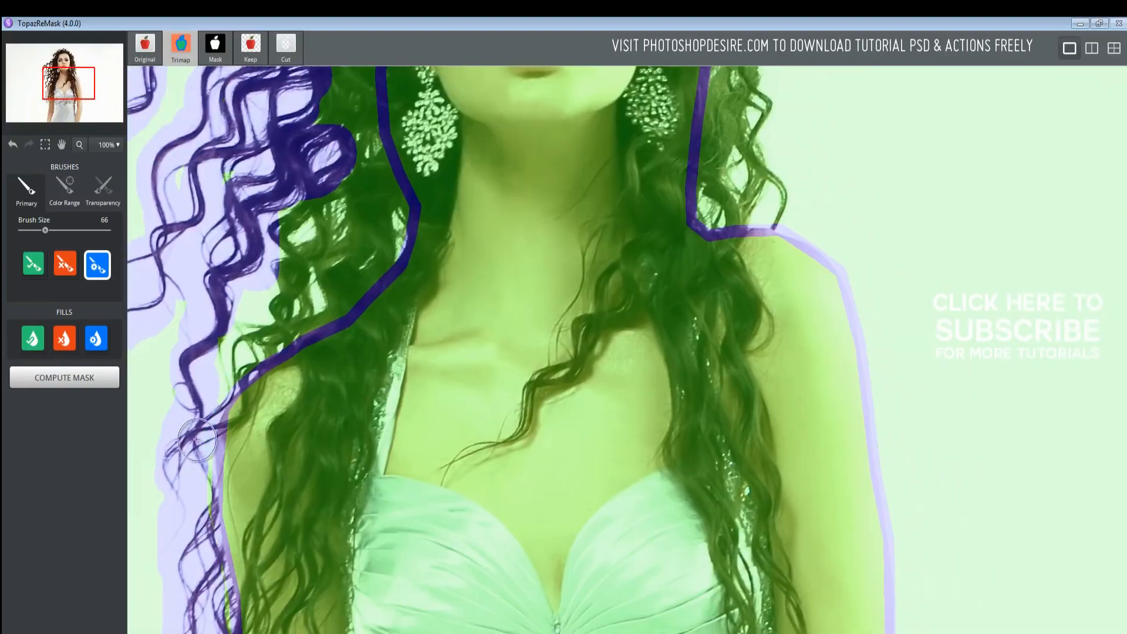
mouse_move(214, 601)
mouse_down()
mouse_move(217, 370)
mouse_move(308, 212)
mouse_move(228, 363)
mouse_move(293, 321)
mouse_move(322, 262)
mouse_move(390, 221)
mouse_move(354, 287)
mouse_move(331, 300)
mouse_up()
drag(357, 139, 352, 216)
drag(229, 171, 194, 188)
drag(179, 318, 187, 329)
Step: Continue the blue coverage over the hair beside the face, across the top of the head and down to the opposite shoulder
drag(81, 94, 83, 85)
mouse_move(276, 206)
mouse_down()
mouse_move(305, 293)
mouse_move(333, 248)
mouse_move(342, 291)
mouse_move(318, 292)
mouse_move(319, 356)
mouse_move(379, 478)
mouse_move(349, 401)
mouse_move(346, 281)
mouse_move(350, 322)
mouse_up()
drag(82, 94, 86, 87)
mouse_move(188, 209)
mouse_down()
mouse_move(282, 334)
mouse_move(292, 143)
mouse_move(285, 161)
mouse_move(481, 123)
mouse_move(528, 147)
mouse_move(411, 132)
mouse_move(321, 162)
mouse_move(334, 188)
mouse_move(297, 259)
mouse_move(395, 147)
mouse_move(554, 154)
mouse_move(599, 184)
mouse_move(679, 372)
mouse_move(698, 614)
mouse_move(637, 613)
mouse_move(684, 581)
mouse_move(637, 585)
mouse_move(647, 499)
mouse_move(633, 309)
mouse_move(645, 511)
mouse_up()
mouse_move(79, 75)
mouse_down()
mouse_move(103, 93)
mouse_move(88, 96)
mouse_move(75, 73)
mouse_up()
click(79, 145)
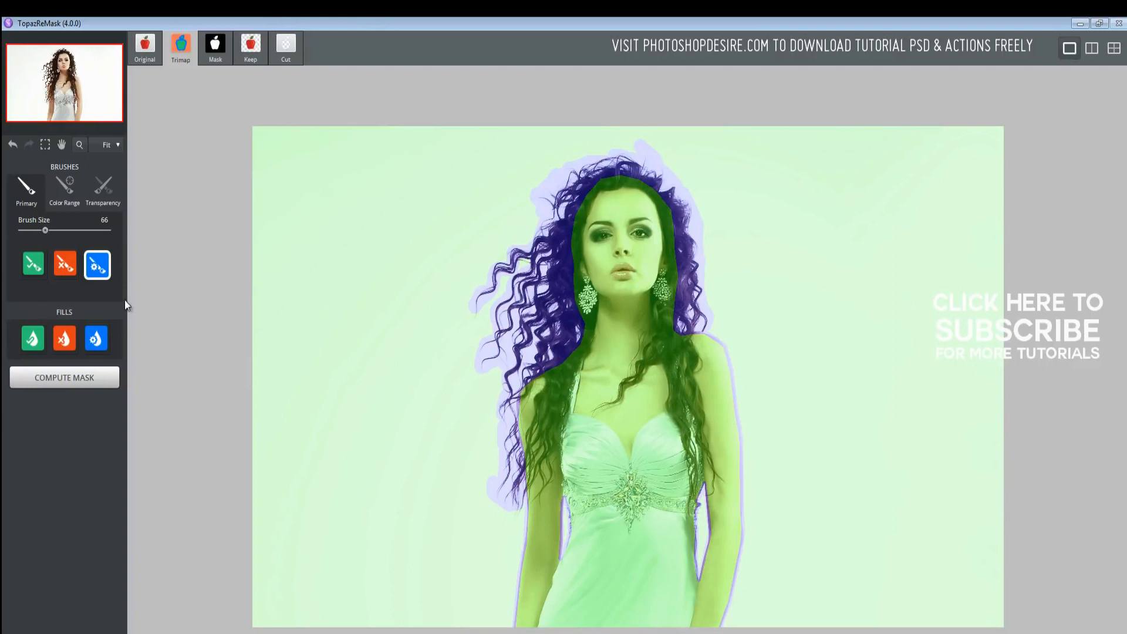
mouse_move(515, 254)
mouse_down()
mouse_move(512, 269)
mouse_move(541, 225)
mouse_up()
Step: Fill the background around the model with the red cut fill and compute the mask
click(65, 339)
click(725, 341)
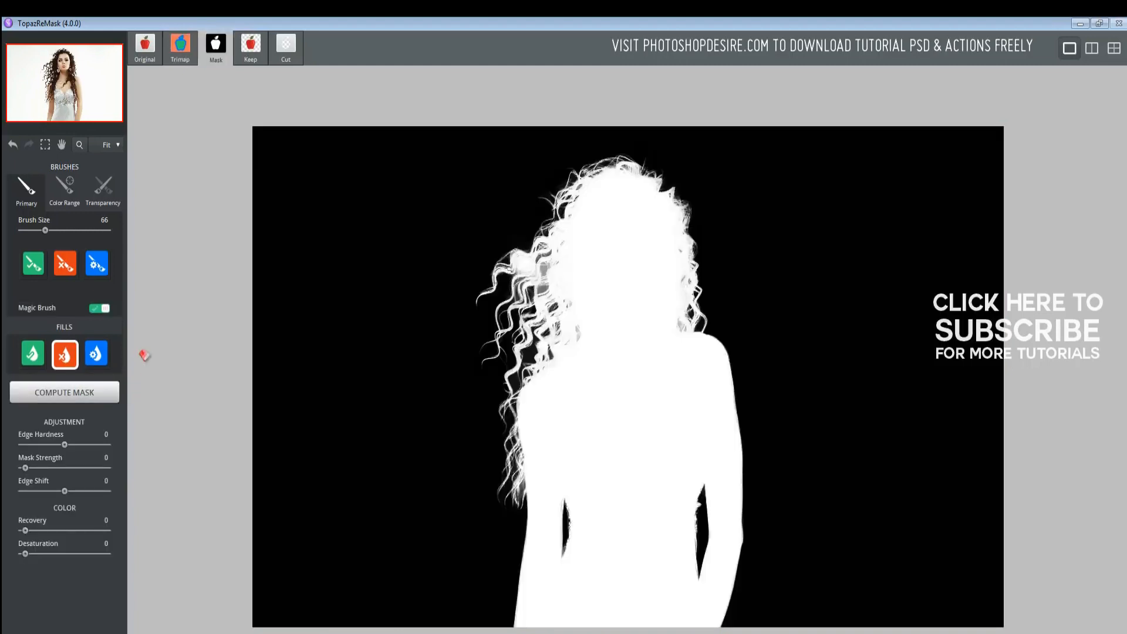
Step: Show the Keep preview and set the color Recovery to 100
click(249, 49)
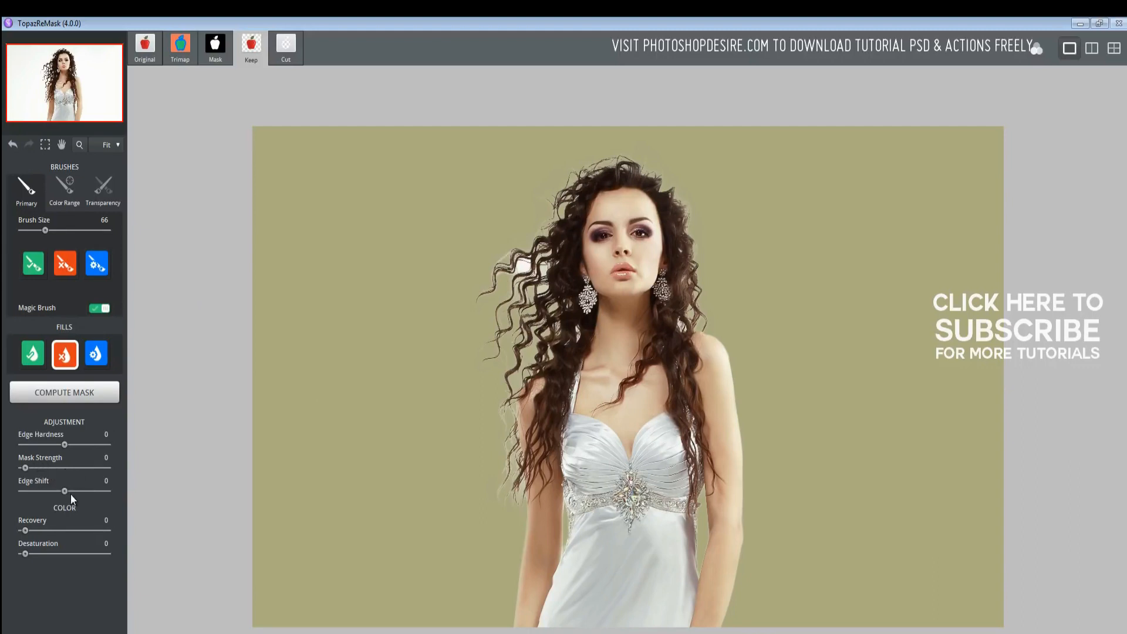
click(25, 531)
drag(26, 531, 128, 533)
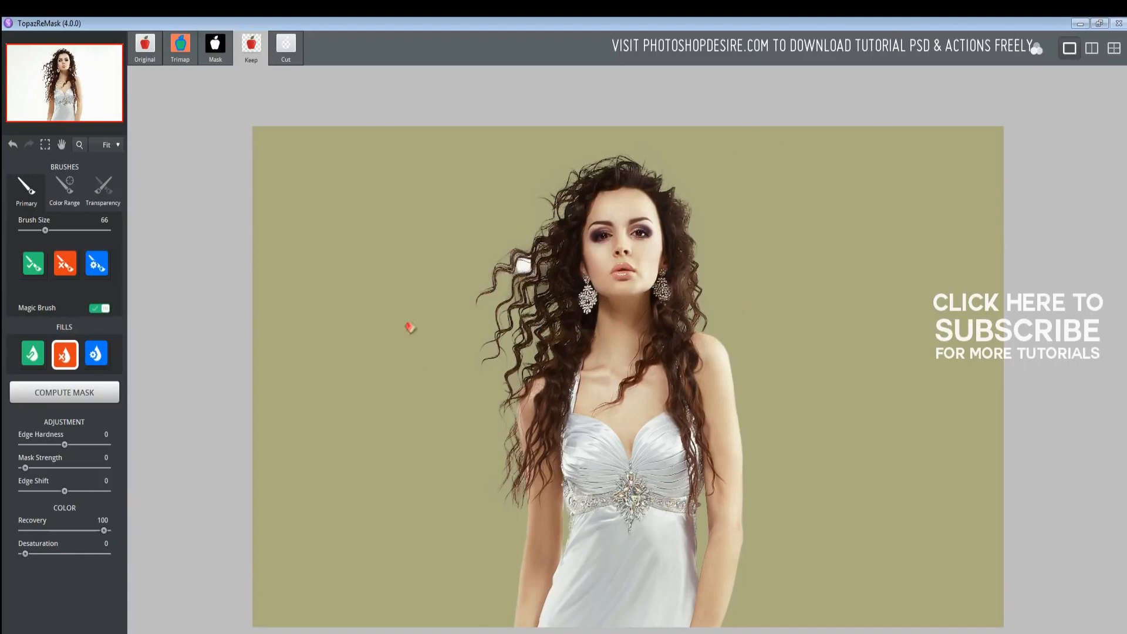
Step: Brush over the white patch between the curls on the image's left with the Color Range cut brush
click(79, 147)
mouse_move(59, 94)
mouse_down()
mouse_move(59, 110)
mouse_move(56, 74)
mouse_up()
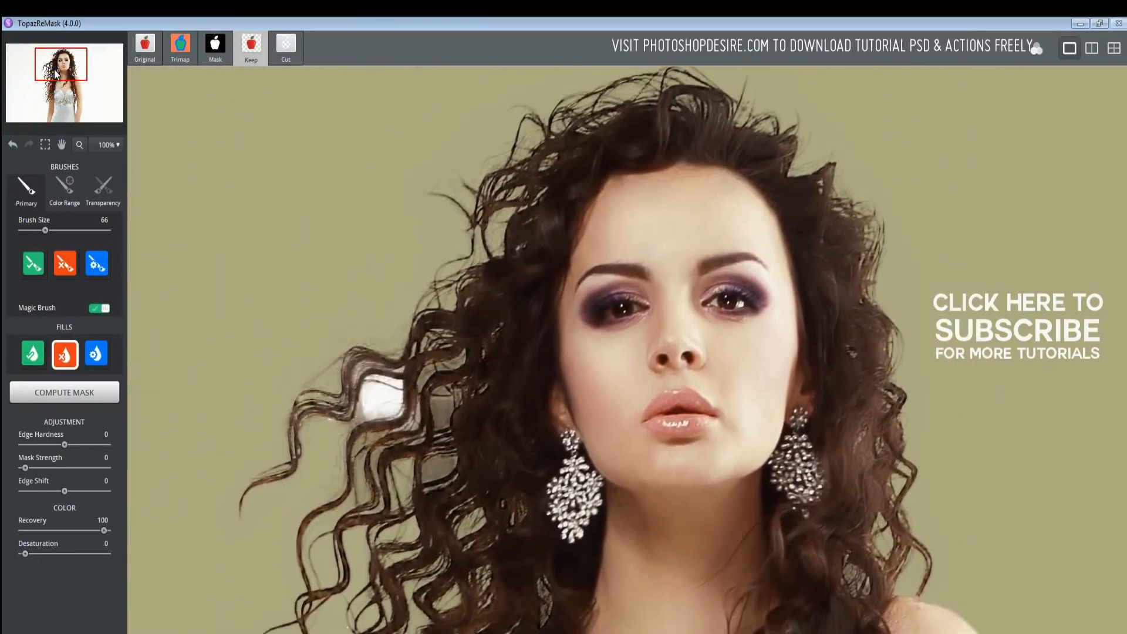
click(65, 194)
click(73, 257)
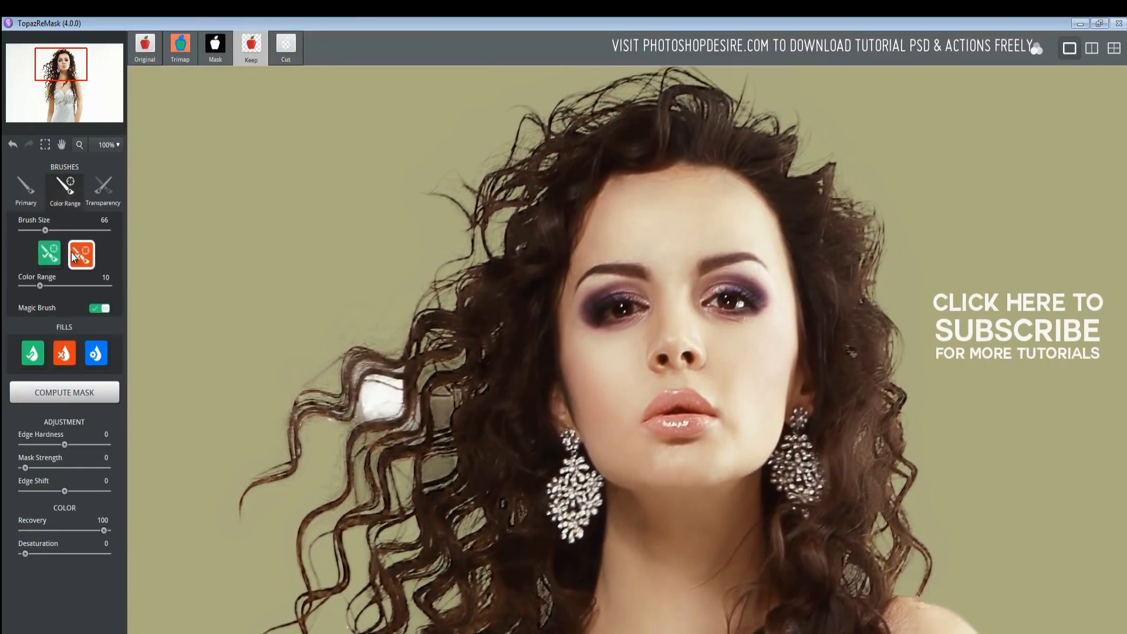
drag(374, 397, 380, 412)
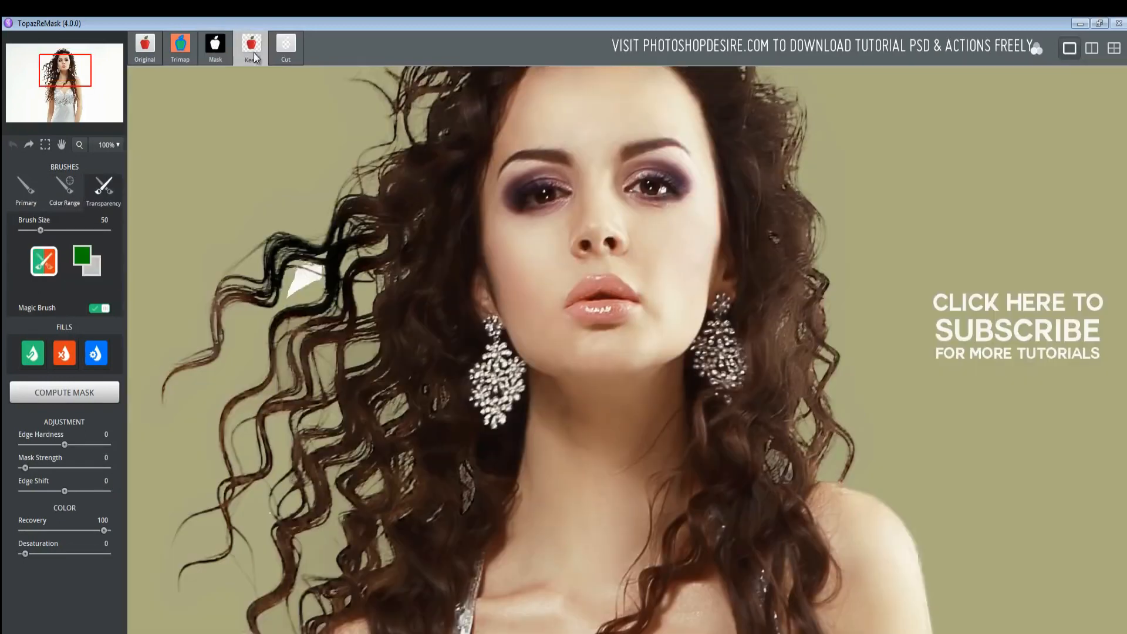
Step: Try to clear the rest of the white patch between the curls with the red cut fill, and undo it
click(65, 353)
click(300, 289)
click(26, 191)
click(34, 264)
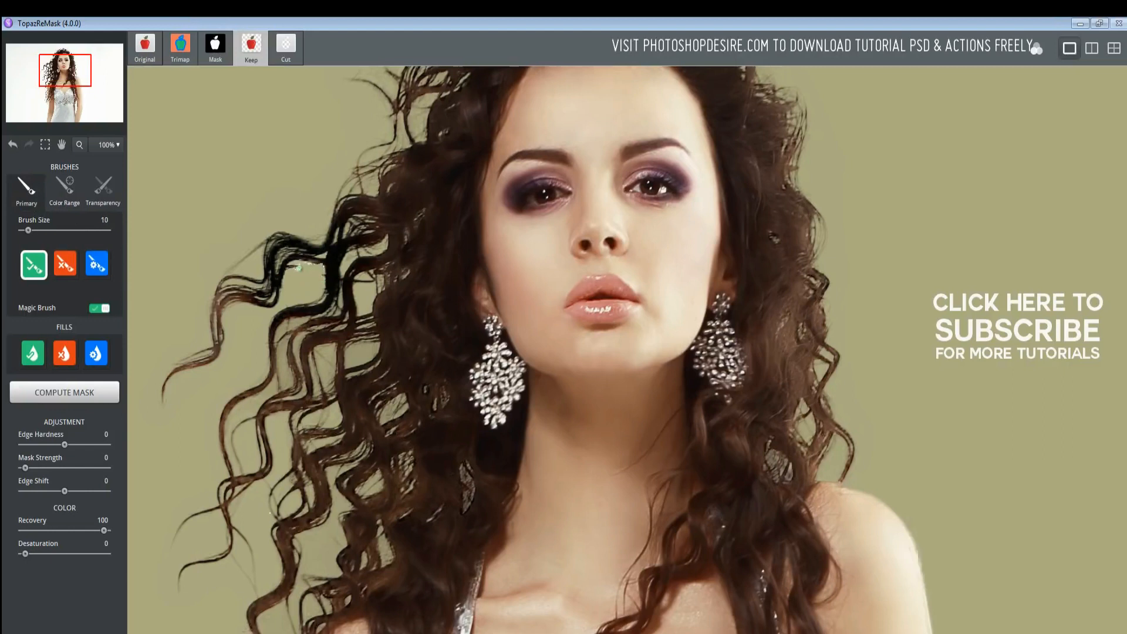
key(ctrl+z)
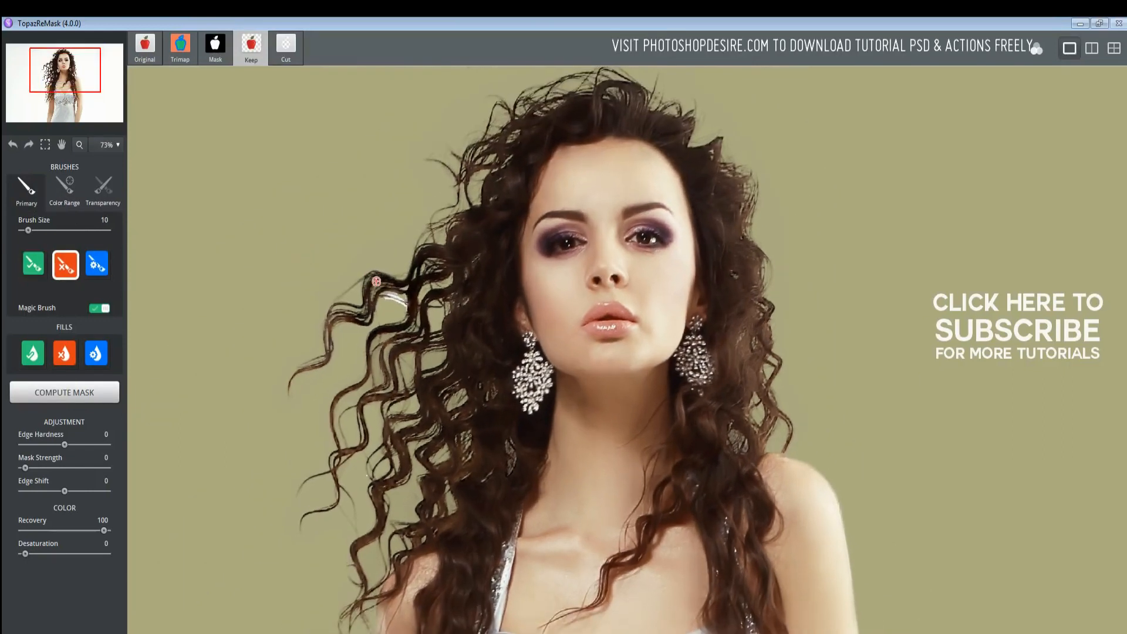
scroll(377, 282, up, 5)
key(ctrl+z)
Step: Paint away the leftover white patch between the curls with the primary red cut brush at size 10
click(64, 265)
drag(247, 508, 280, 516)
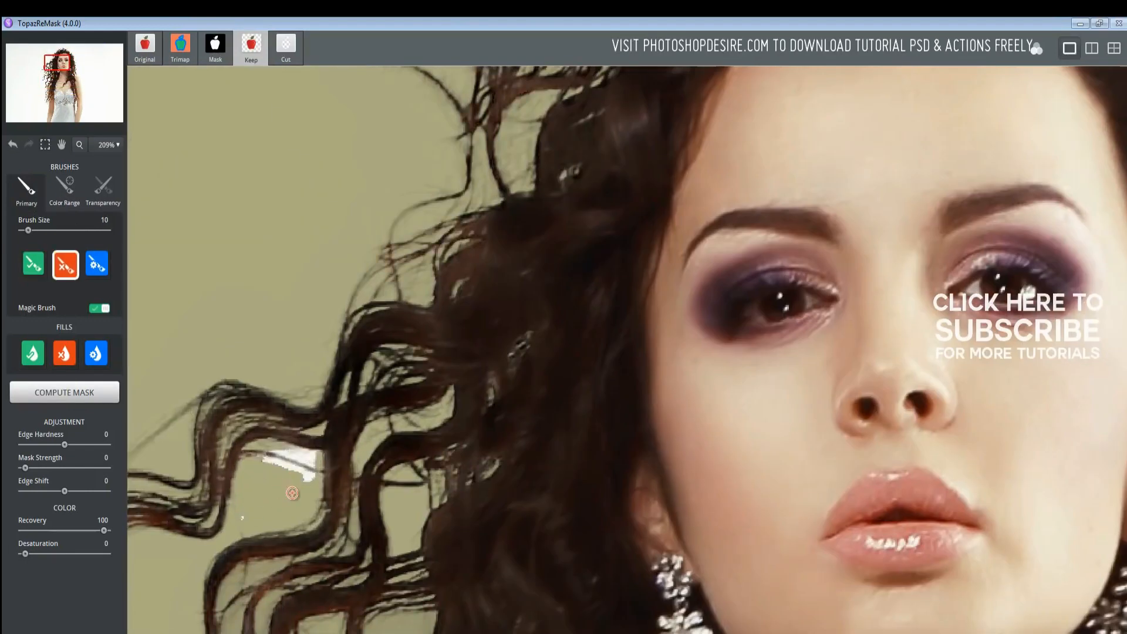
mouse_move(299, 478)
mouse_down()
mouse_move(314, 459)
mouse_move(276, 449)
mouse_up()
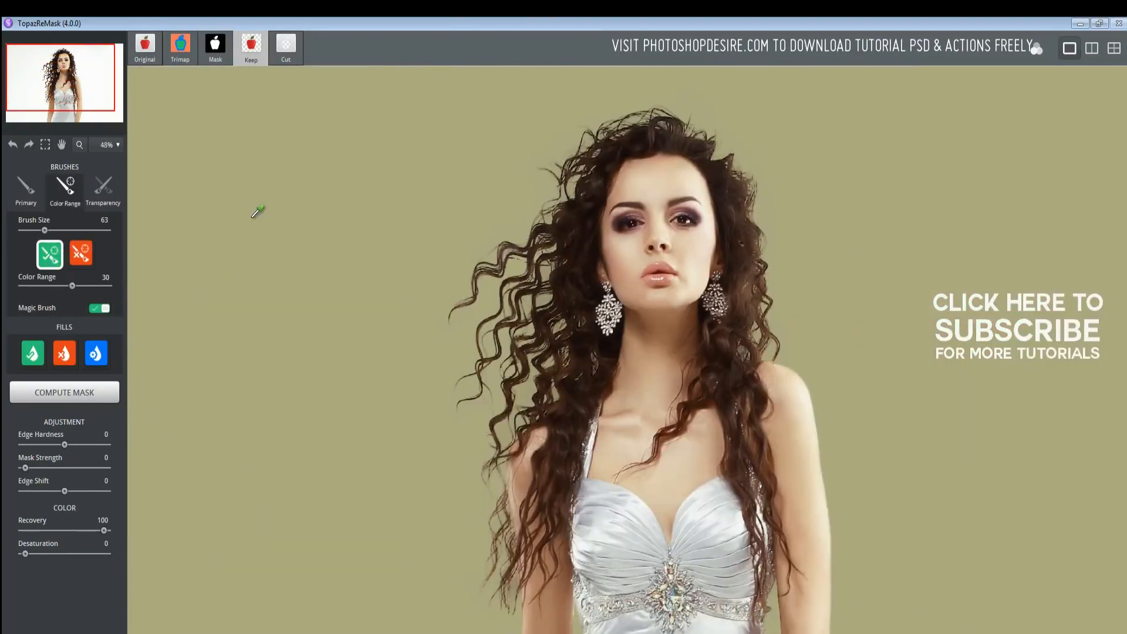
scroll(256, 211, down, 5)
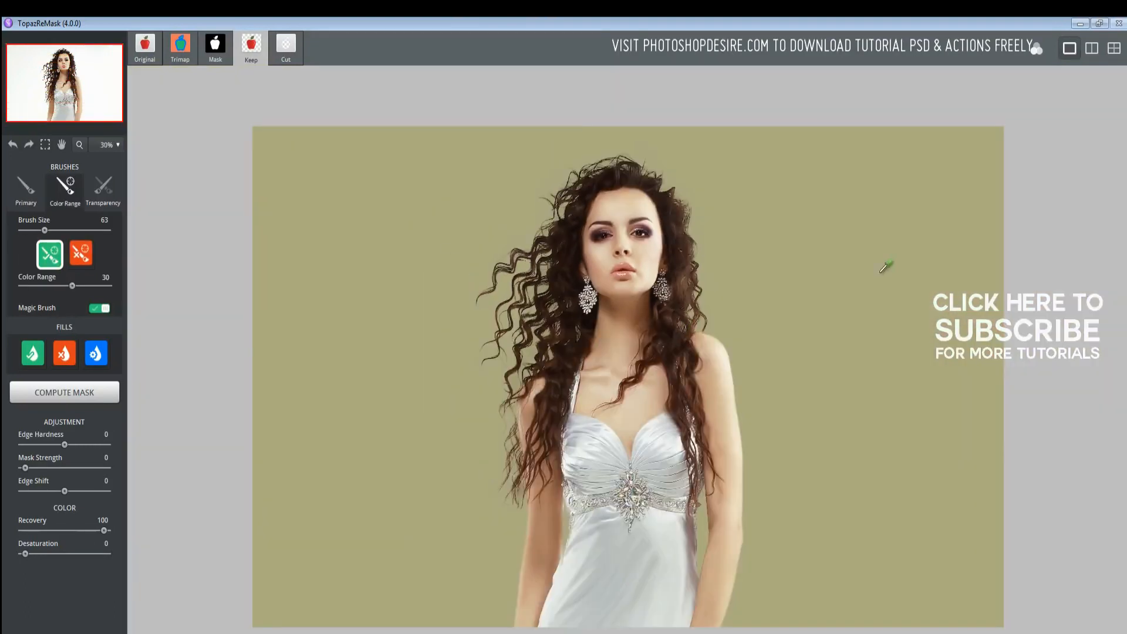
Step: Check the cutout in the Mask view and examine the hair edges up close in the Keep preview
click(204, 61)
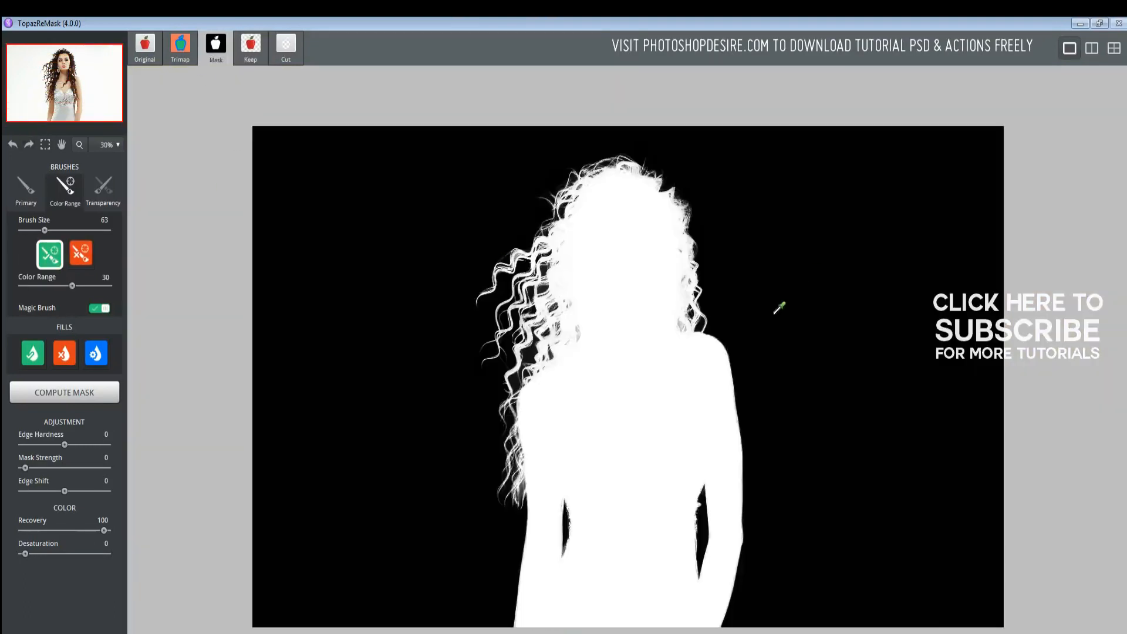
click(252, 43)
scroll(695, 299, up, 1)
click(77, 146)
click(77, 146)
mouse_move(77, 84)
mouse_down()
mouse_move(77, 61)
mouse_move(77, 114)
mouse_move(77, 62)
mouse_up()
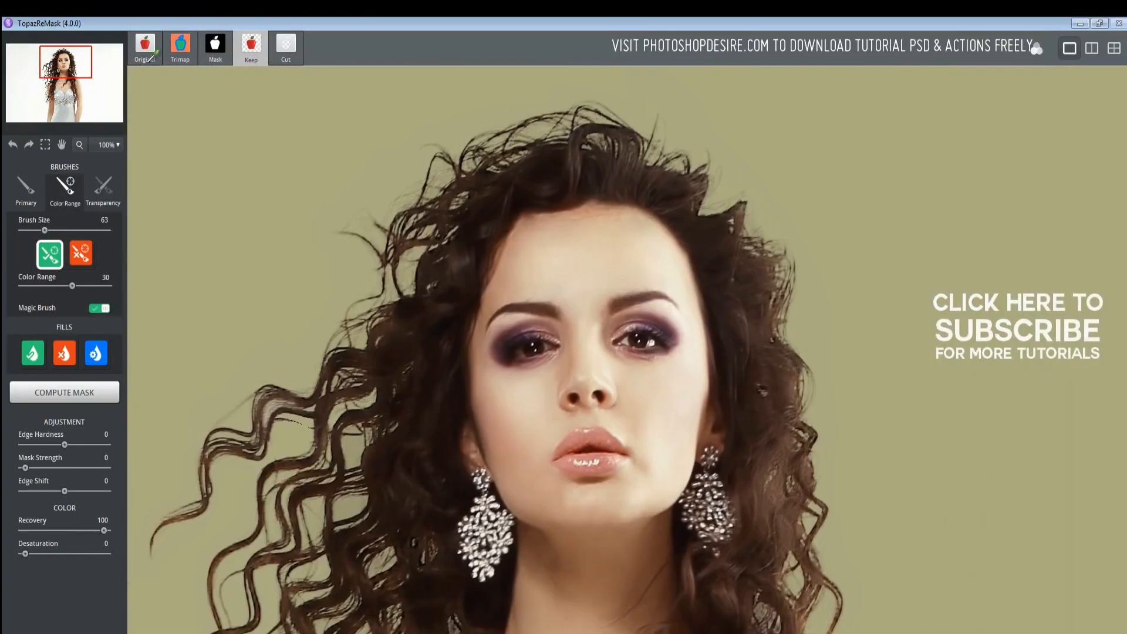
click(83, 147)
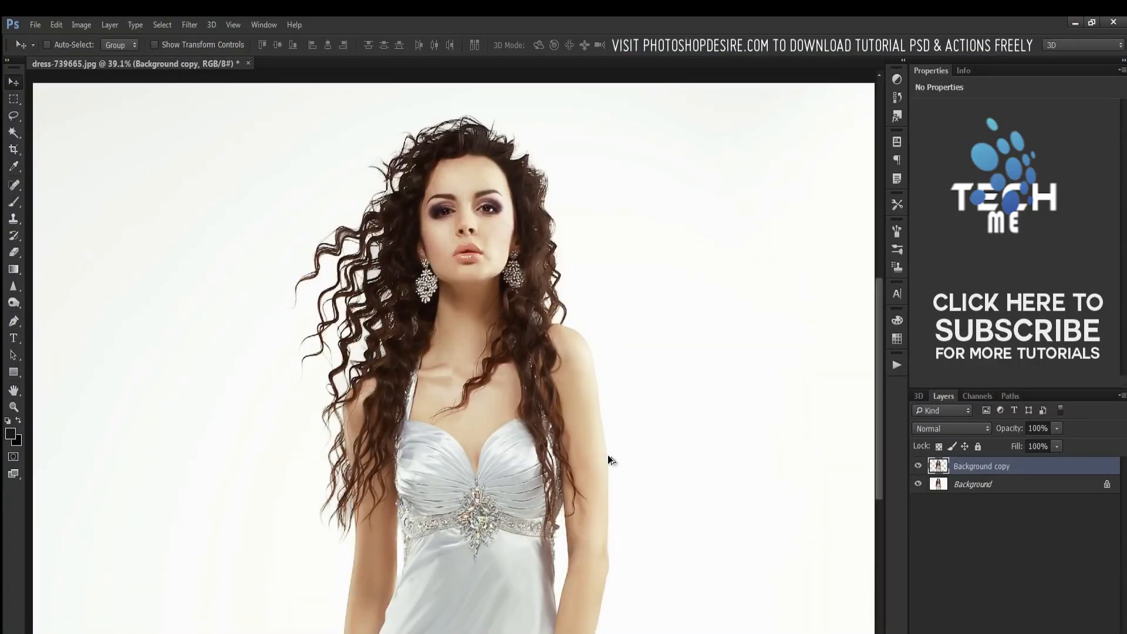
Step: Hide the Background layer in Photoshop and add a new empty layer directly above it
scroll(608, 456, down, 2)
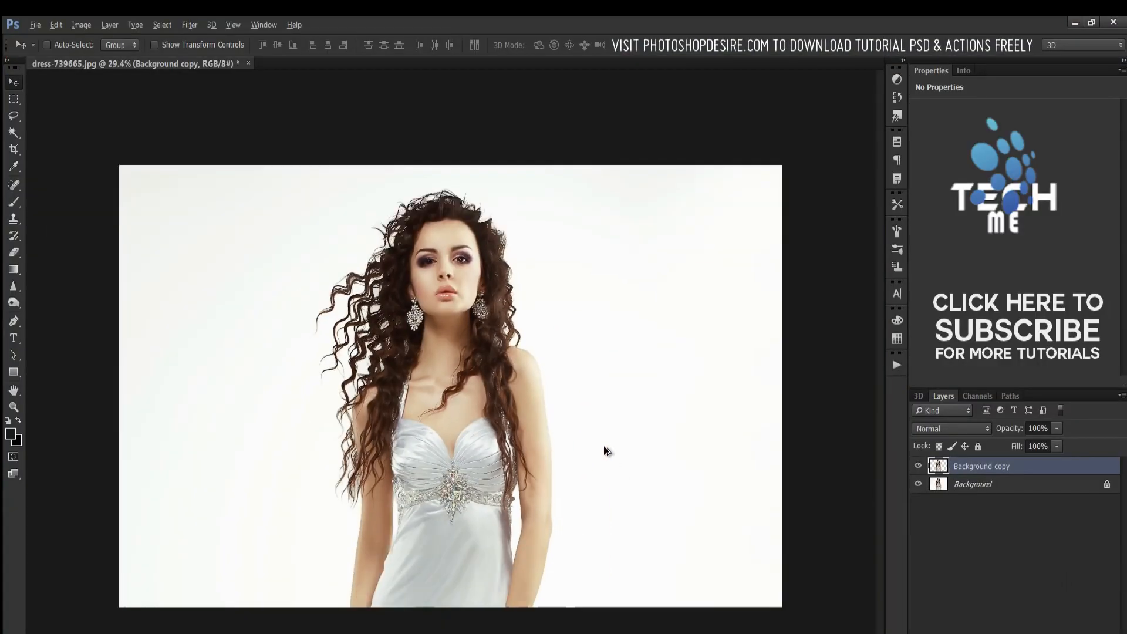
click(918, 485)
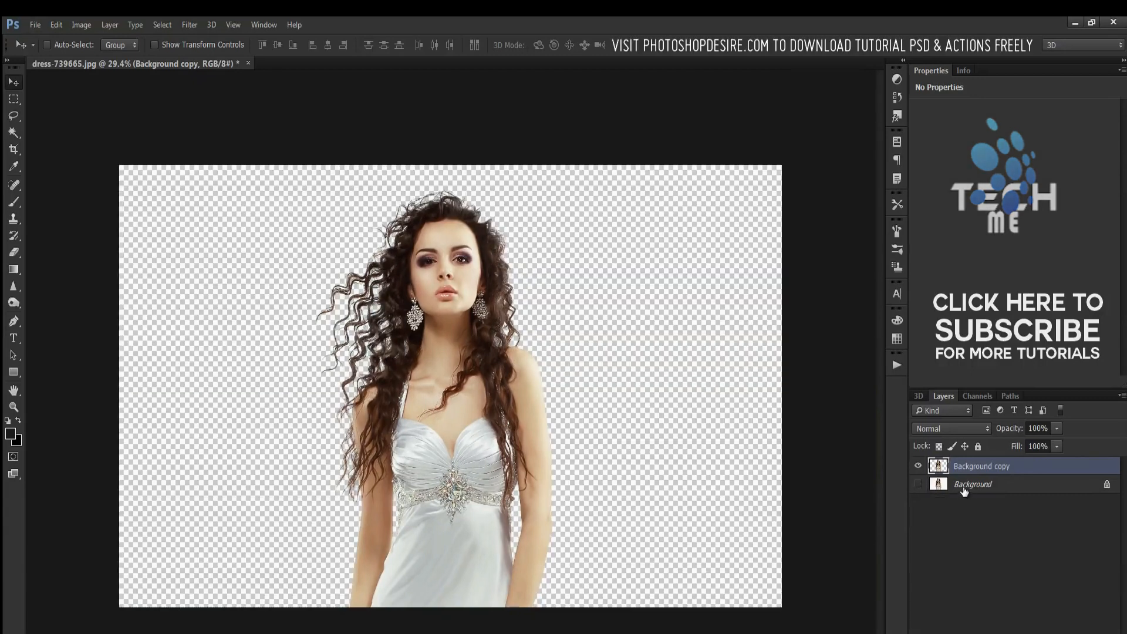
click(965, 487)
key(ctrl+shift+alt+n)
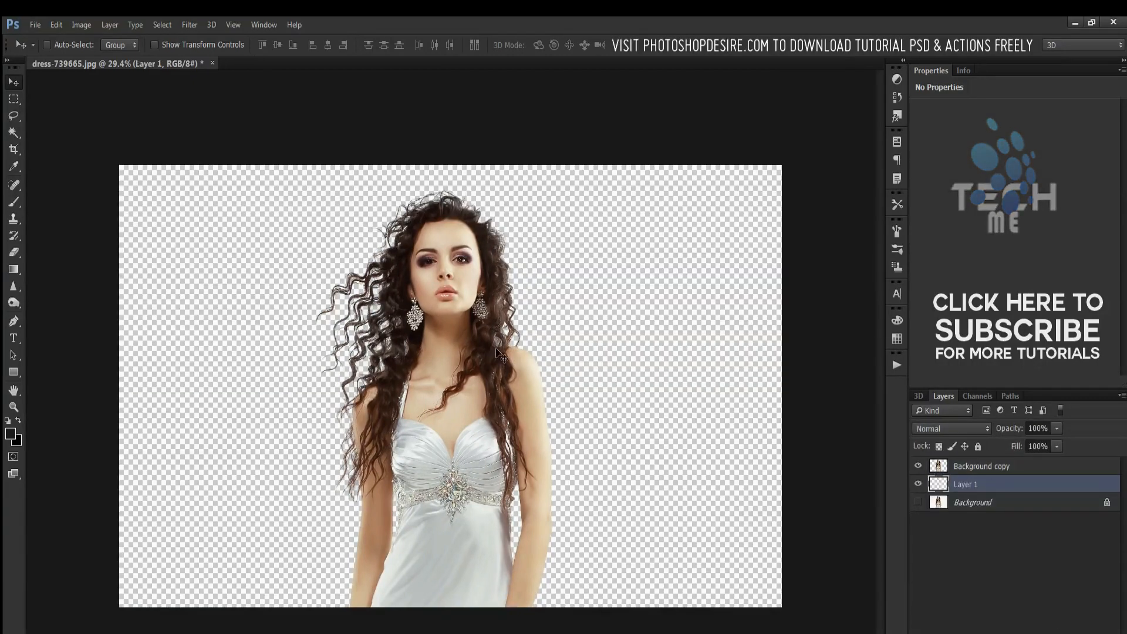
Step: Fill the new layer with the light green color #dfffac
click(55, 24)
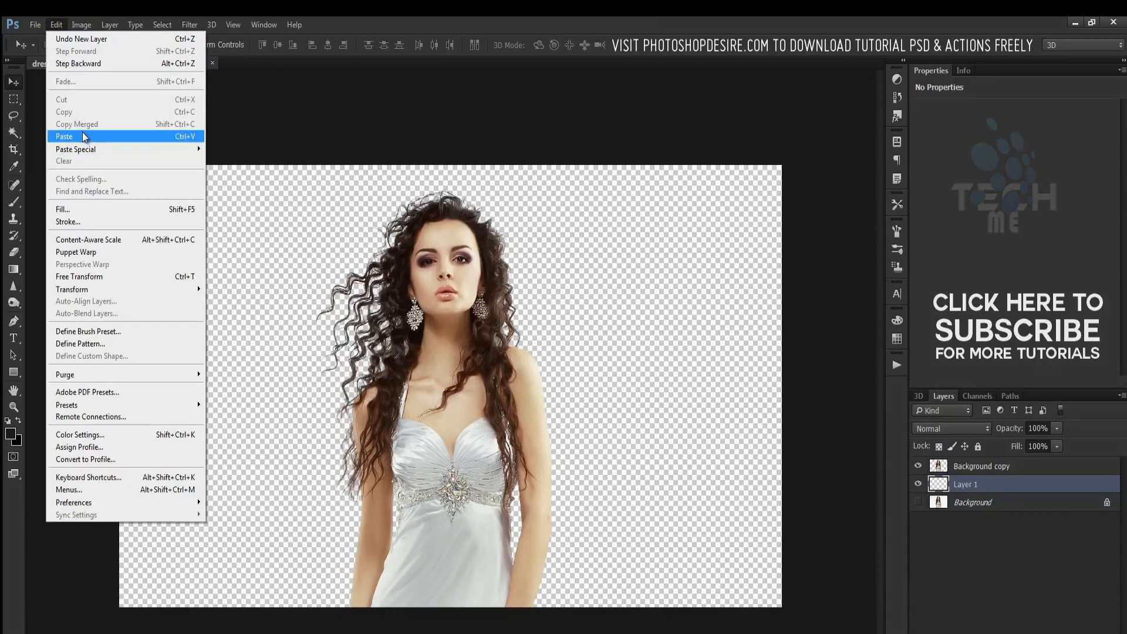
click(88, 210)
click(888, 139)
click(888, 164)
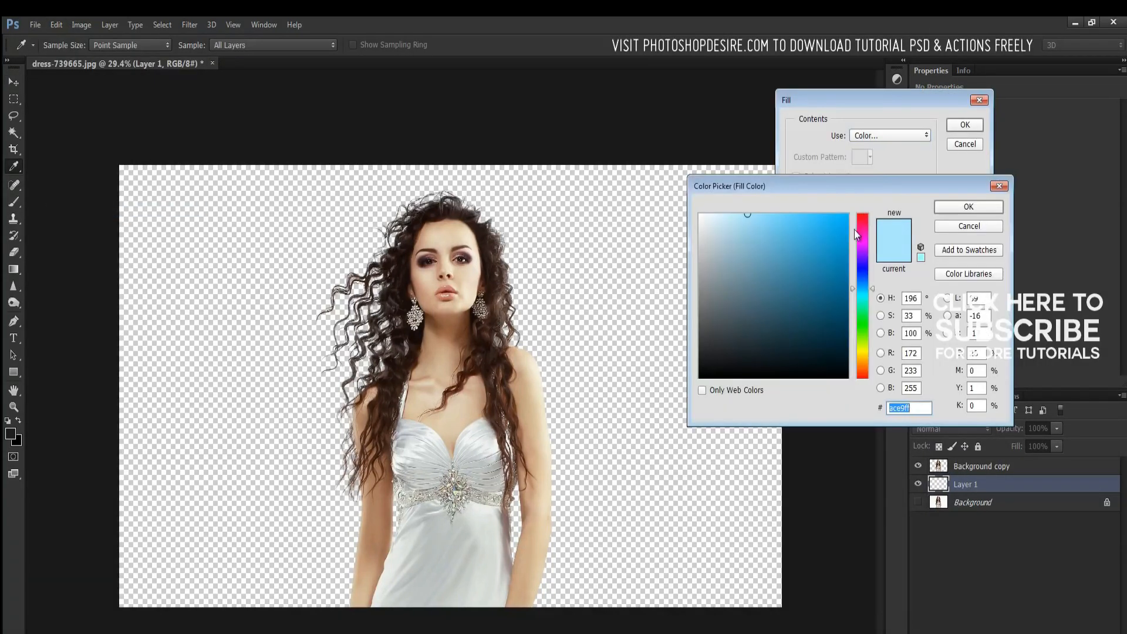
click(864, 342)
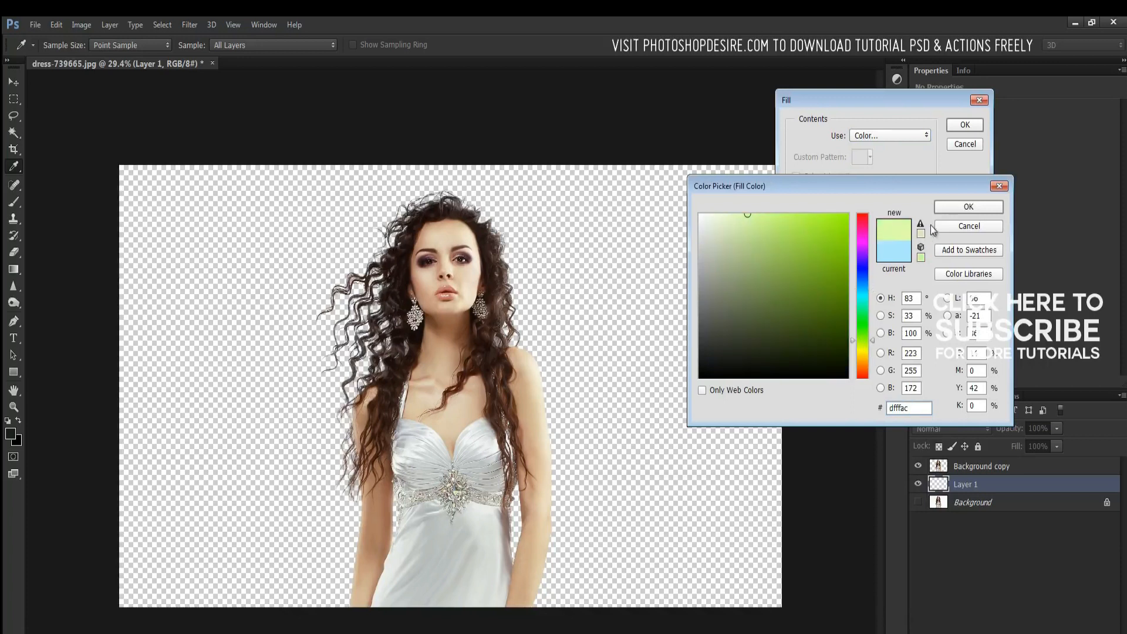
click(966, 207)
click(953, 126)
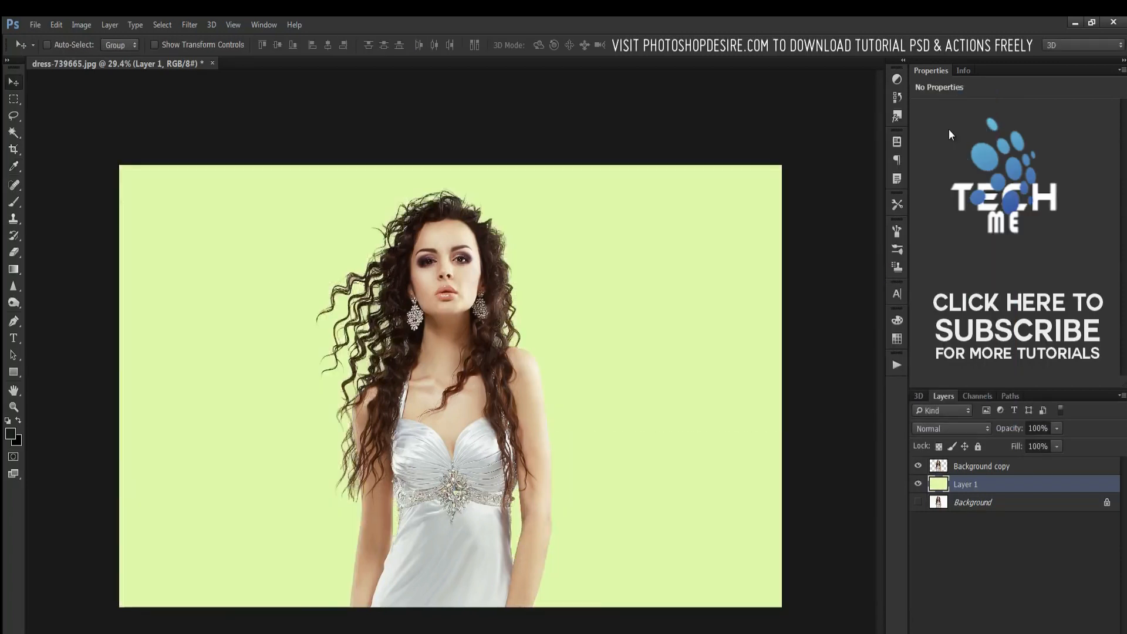
Step: Examine the cutout edges of the hair, arms and dress up close against the green background
scroll(434, 329, up, 5)
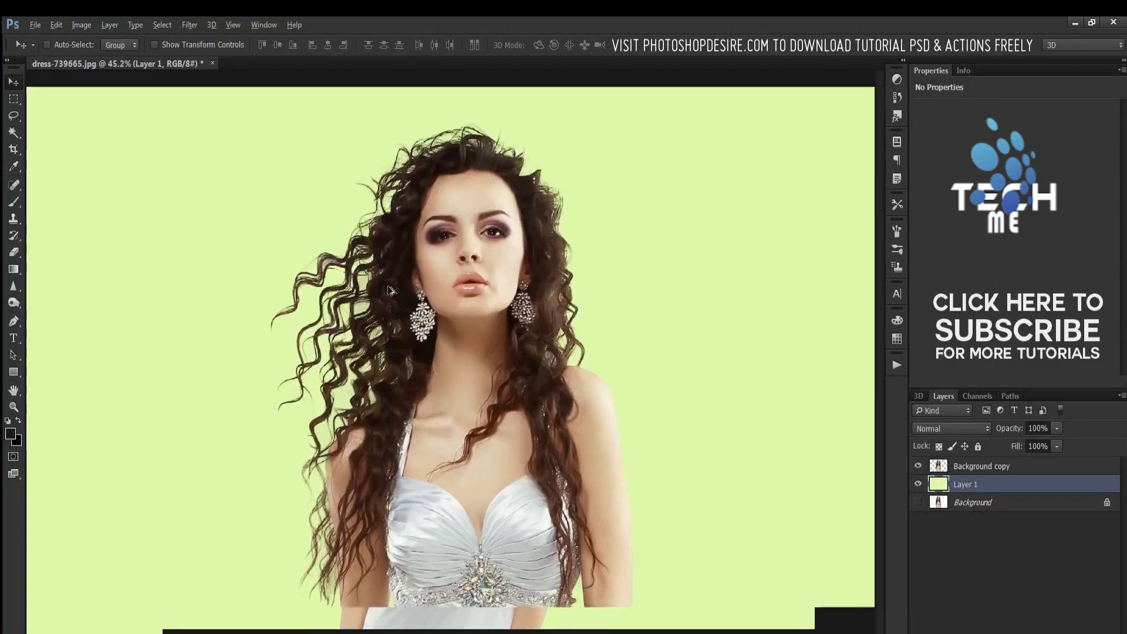
scroll(446, 288, up, 2)
scroll(448, 291, down, 3)
scroll(282, 269, up, 4)
scroll(282, 269, down, 3)
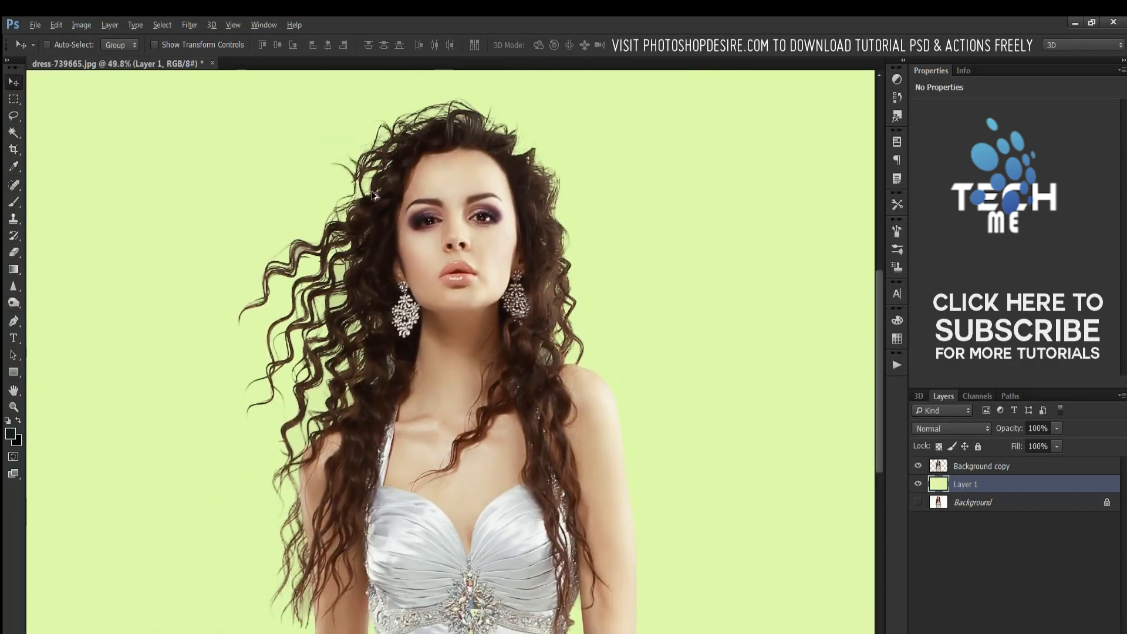
scroll(419, 193, up, 2)
scroll(282, 402, down, 5)
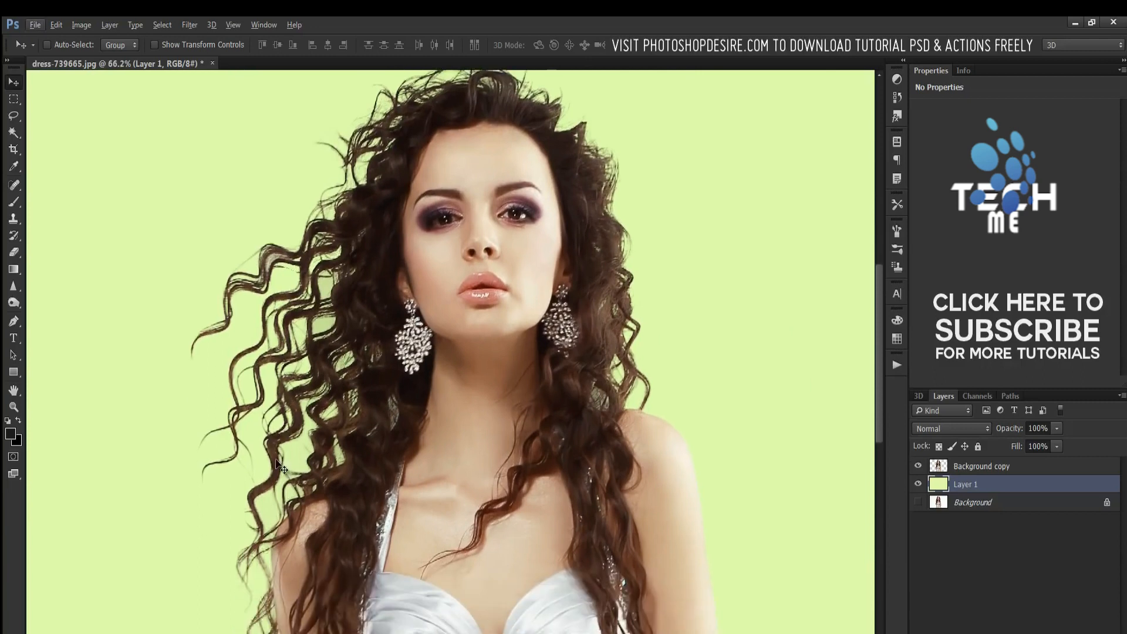
scroll(266, 593, down, 3)
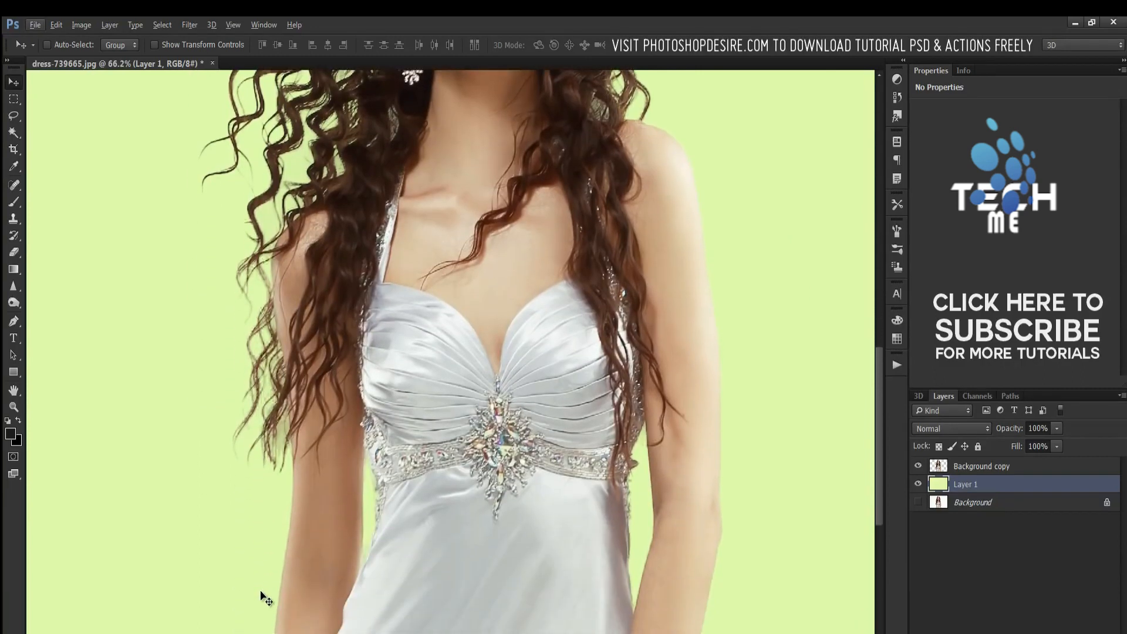
scroll(264, 598, up, 5)
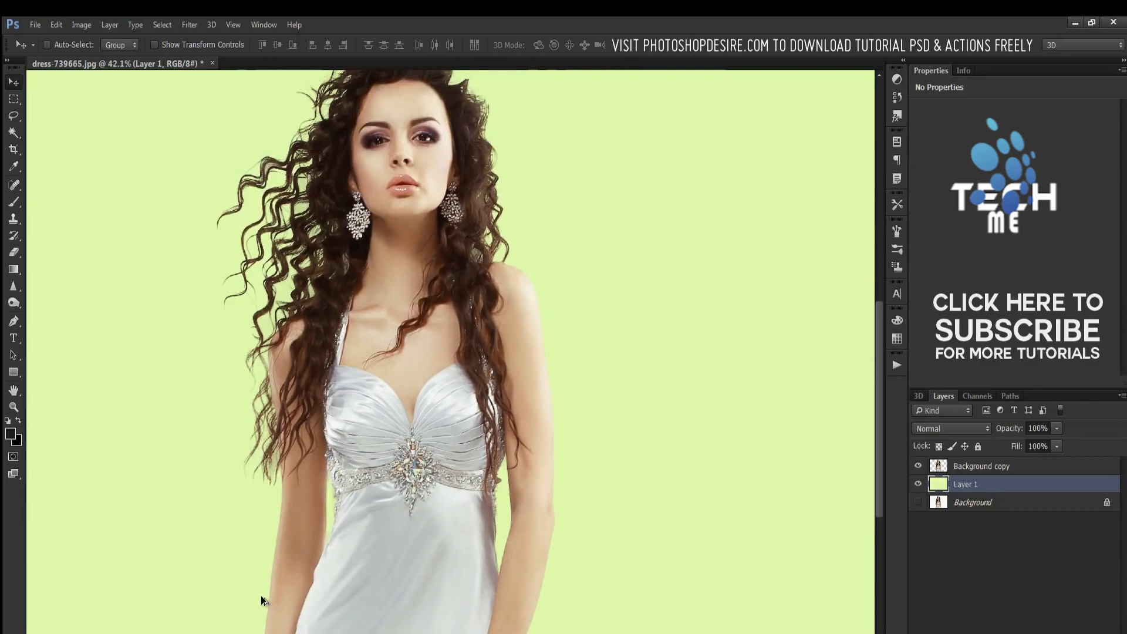
scroll(261, 596, down, 3)
scroll(316, 471, up, 5)
scroll(310, 473, down, 3)
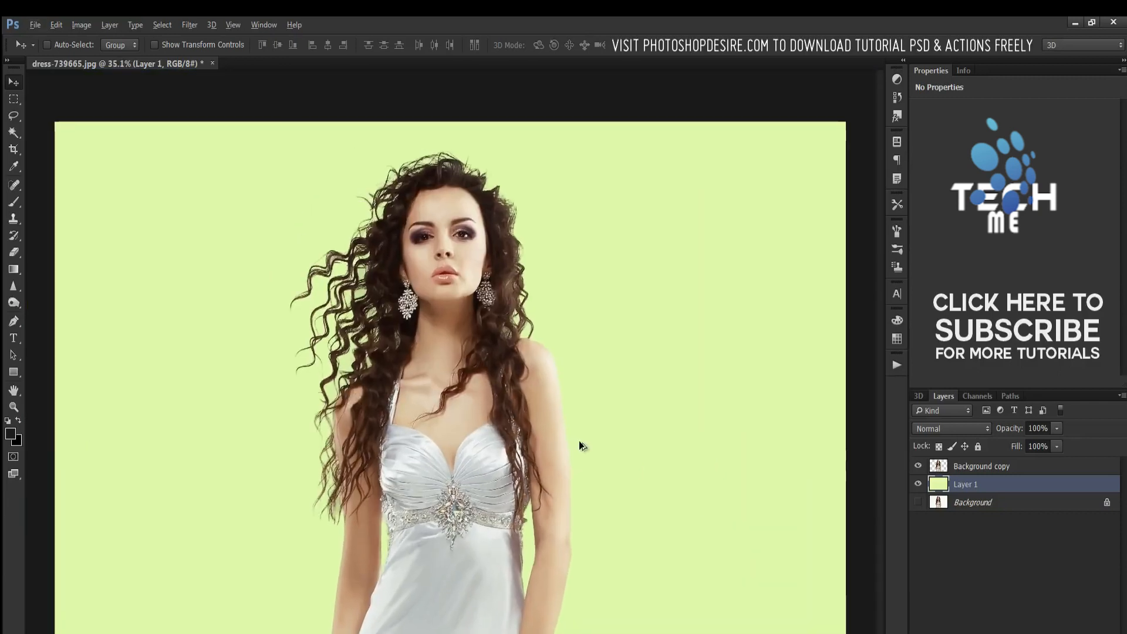
Step: Add the text "Hair CutOut" over the green background, behind the model
click(998, 551)
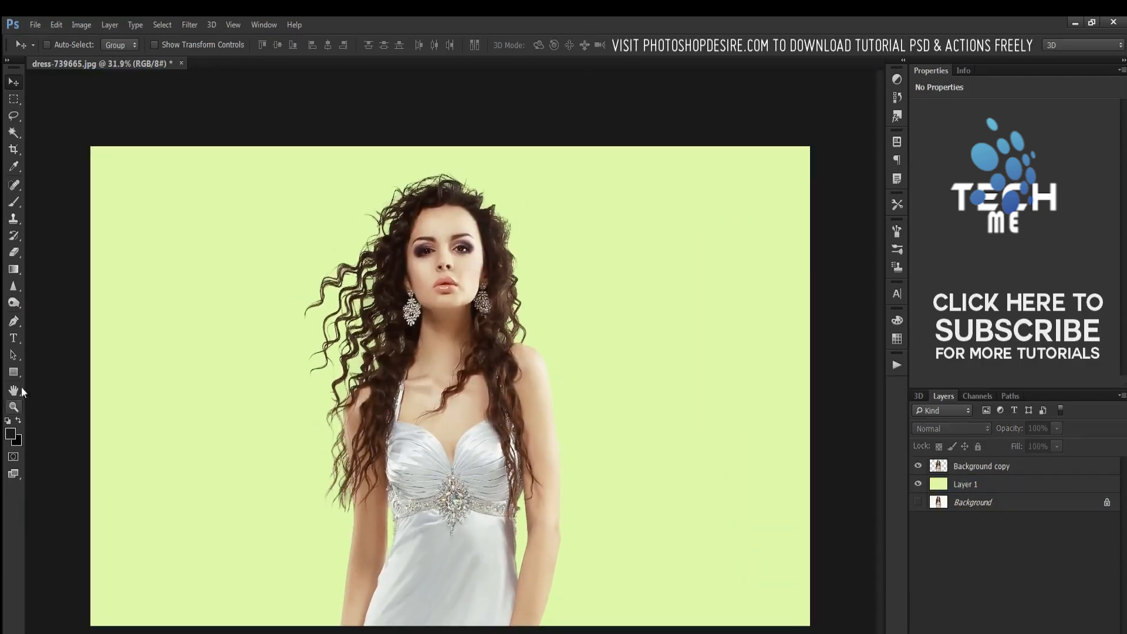
click(195, 458)
text(HAIR CUT)
key(BackSpace)
key(BackSpace)
key(BackSpace)
key(BackSpace)
key(BackSpace)
key(BackSpace)
key(BackSpace)
text(air CutOut)
Step: Enlarge the text to 483.56 pt and place it across the lower part of the image behind the model
key(ctrl+a)
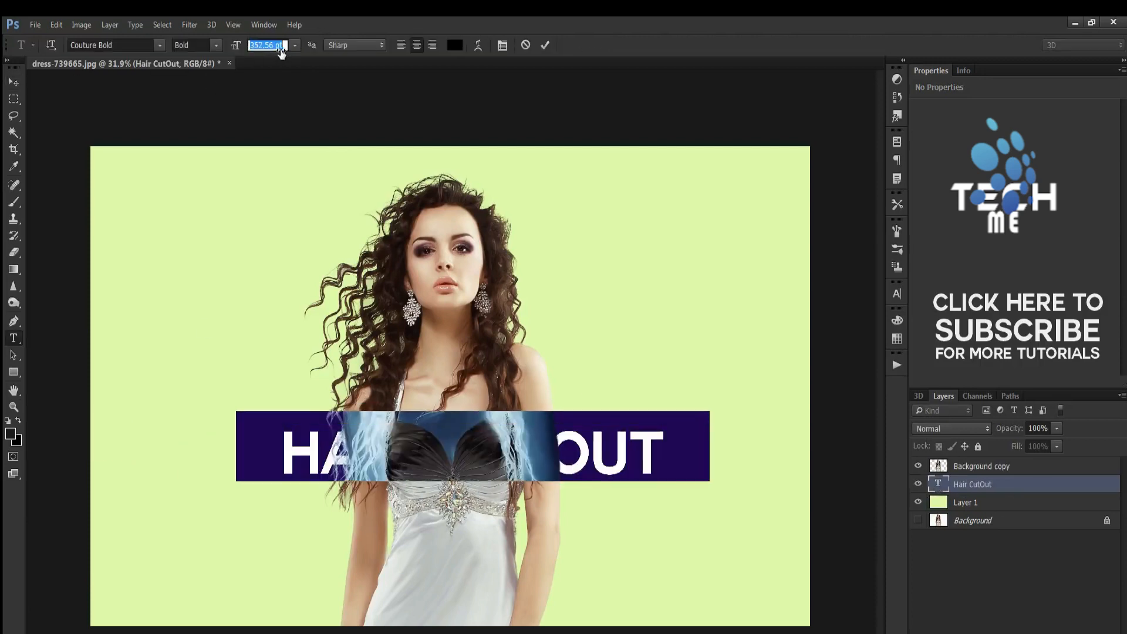
scroll(275, 46, up, 5)
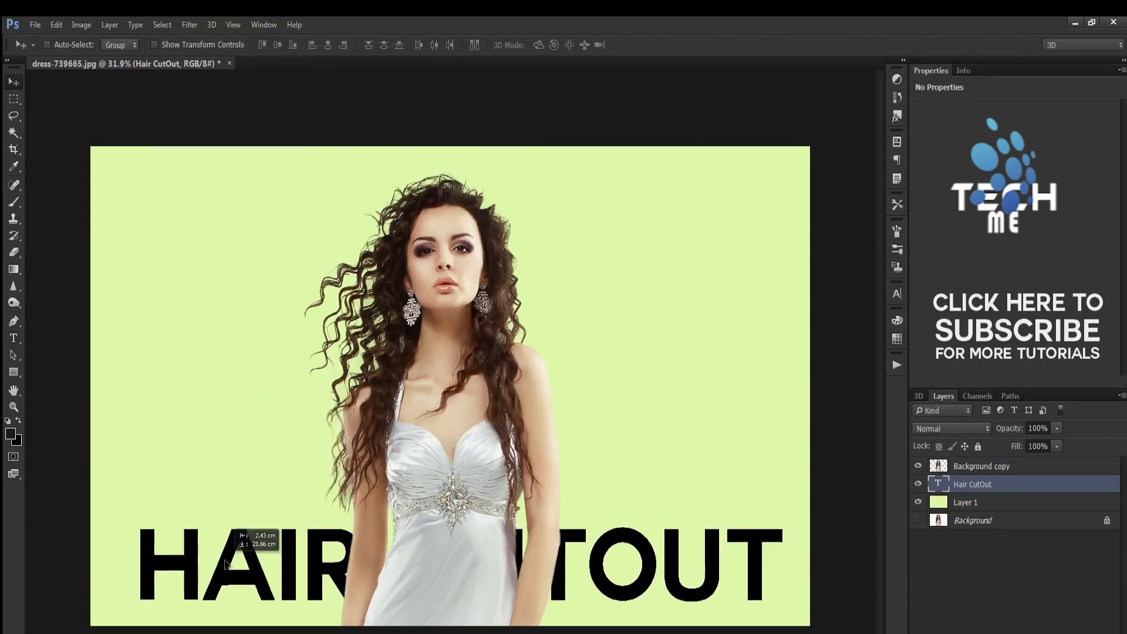
drag(247, 552, 246, 570)
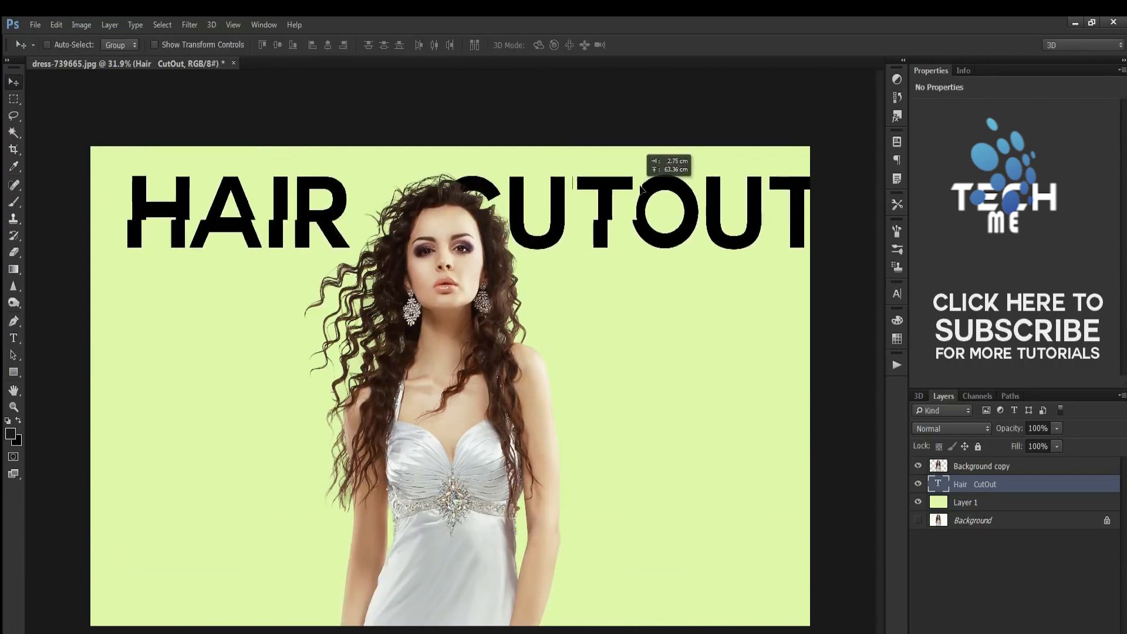
drag(627, 247, 604, 620)
Step: Replace the word "CutOut" with "Mask" and adjust the text's position along the image's lower edge
double_click(938, 484)
drag(385, 578, 777, 567)
text(Mask)
click(446, 581)
click(14, 81)
drag(693, 575, 705, 583)
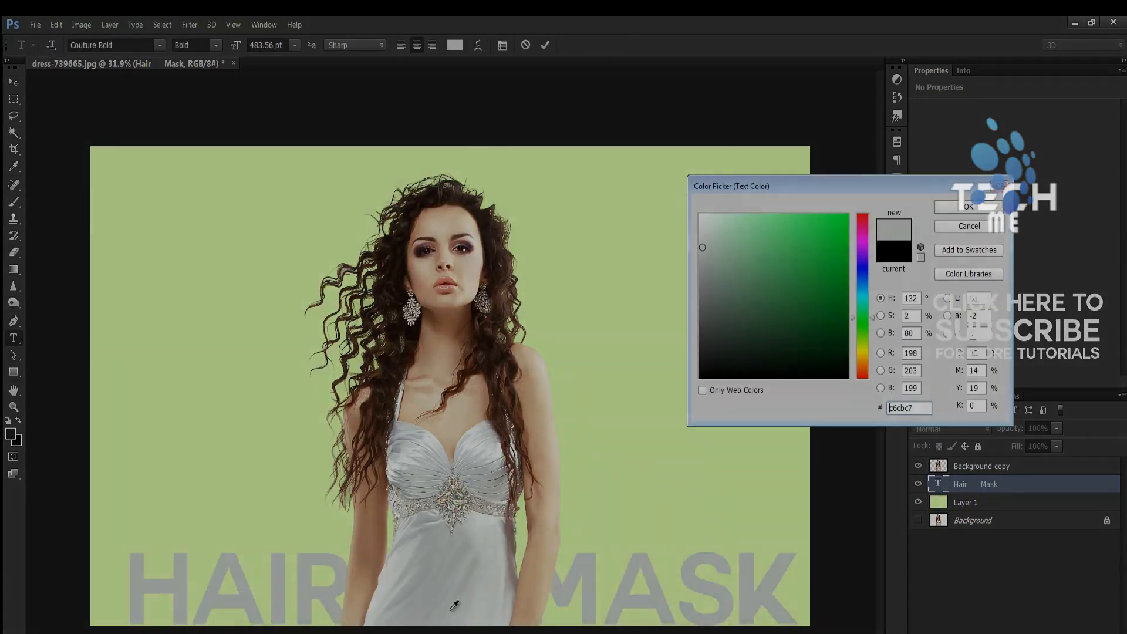